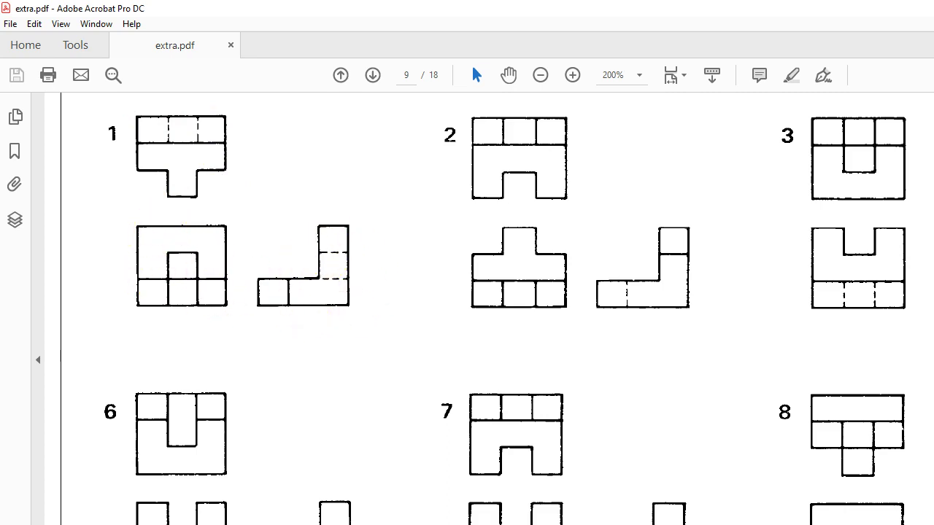
Step: Switch from the quiz PDF back to SOLIDWORKS, where Part5 shows in four views
key(alt+Tab)
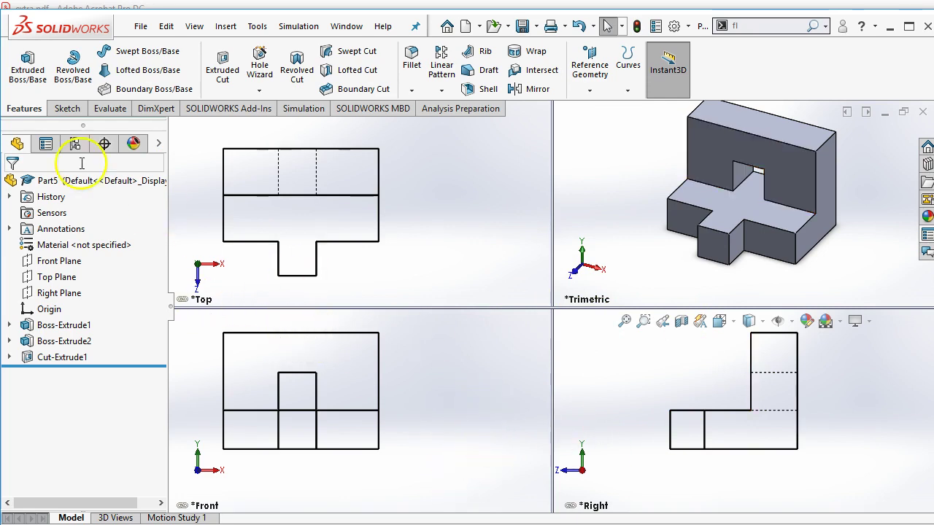
Step: Create a new empty part document
click(136, 26)
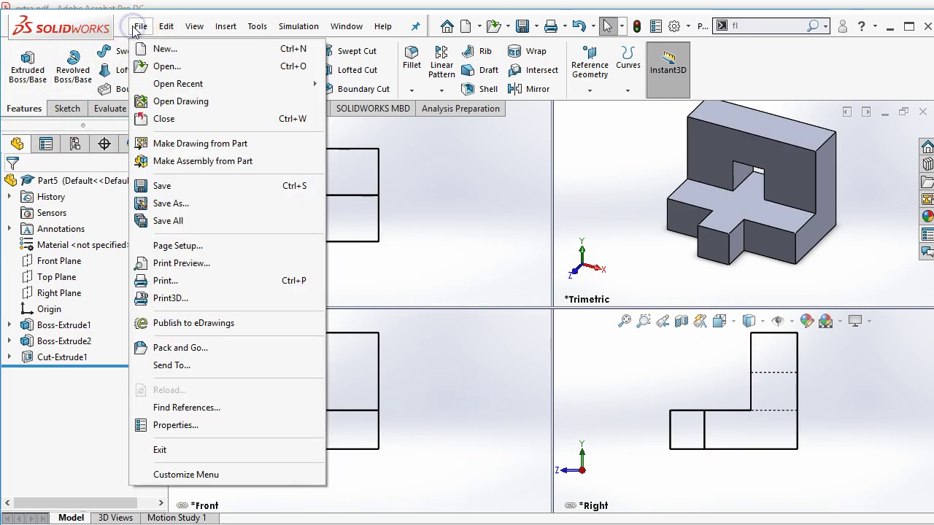
click(163, 48)
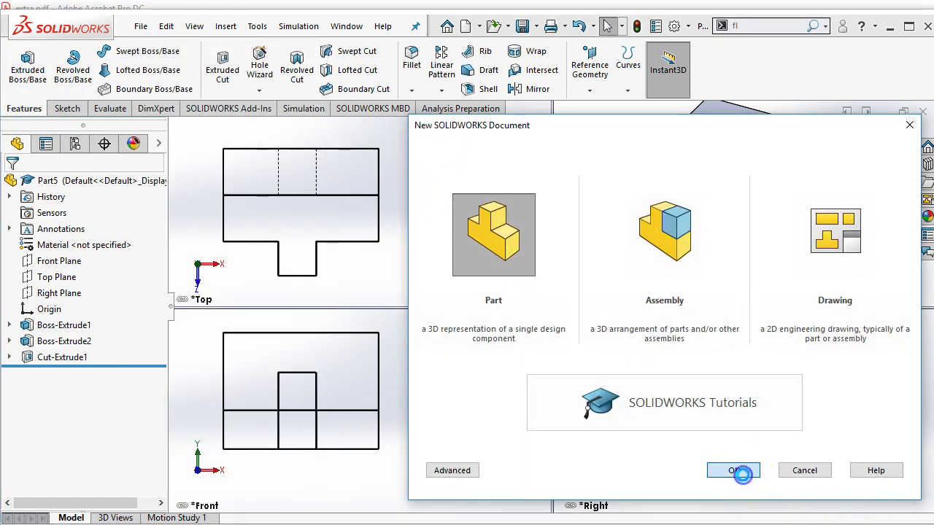
click(755, 475)
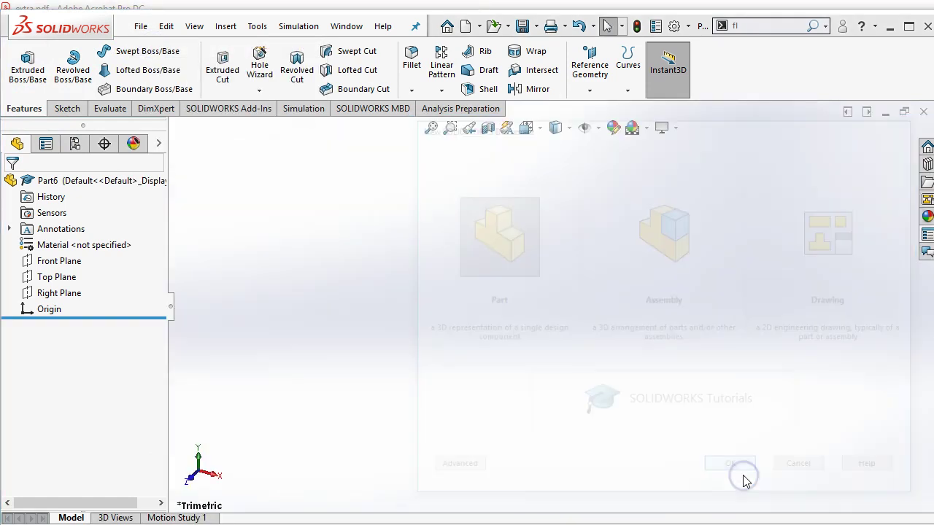
Step: Confirm the four-view projection type stays Third Angle in the Display options
click(675, 28)
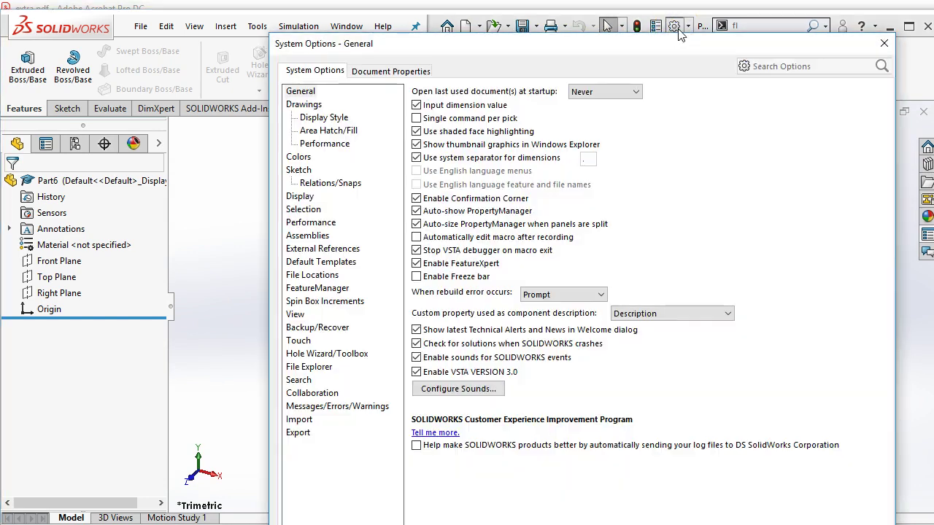
click(298, 197)
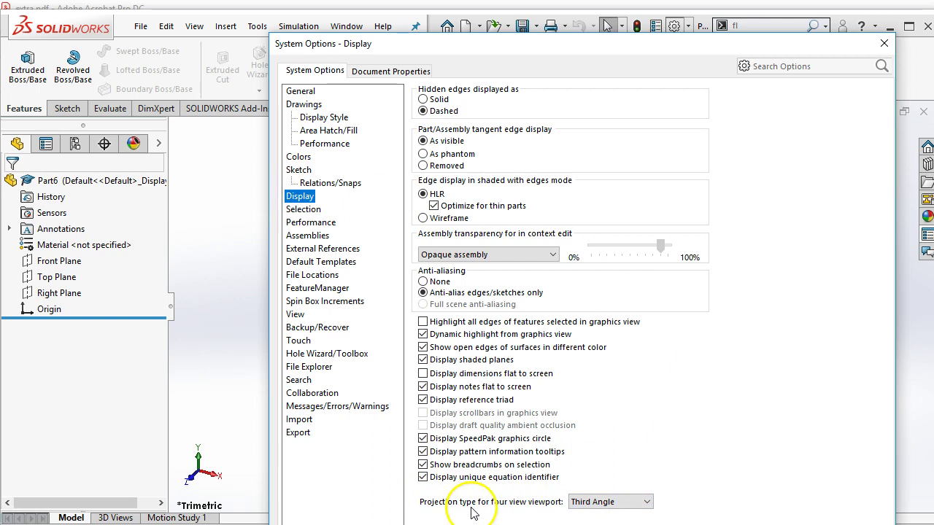
click(603, 503)
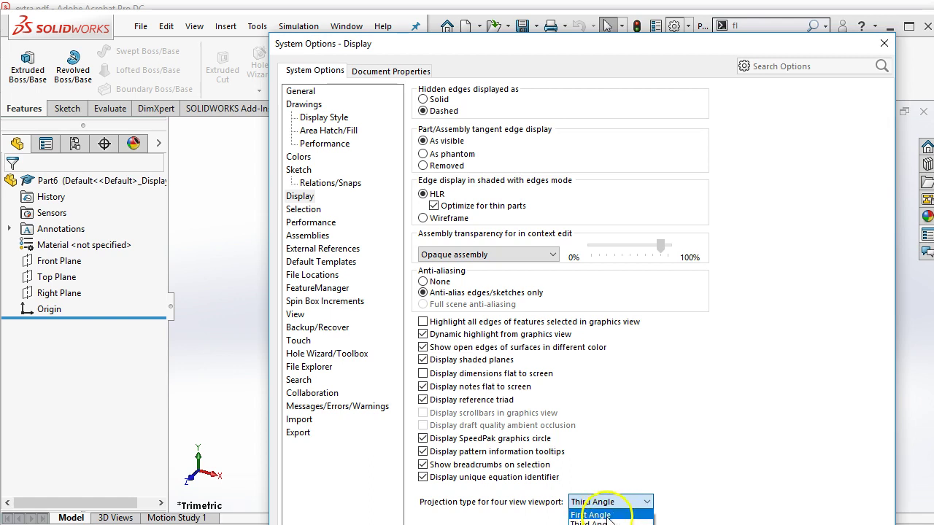
click(610, 522)
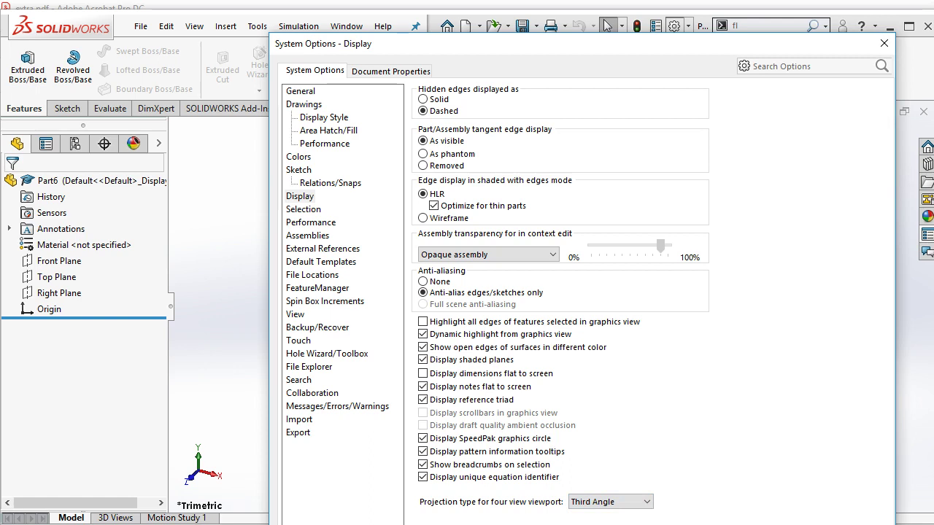
key(Return)
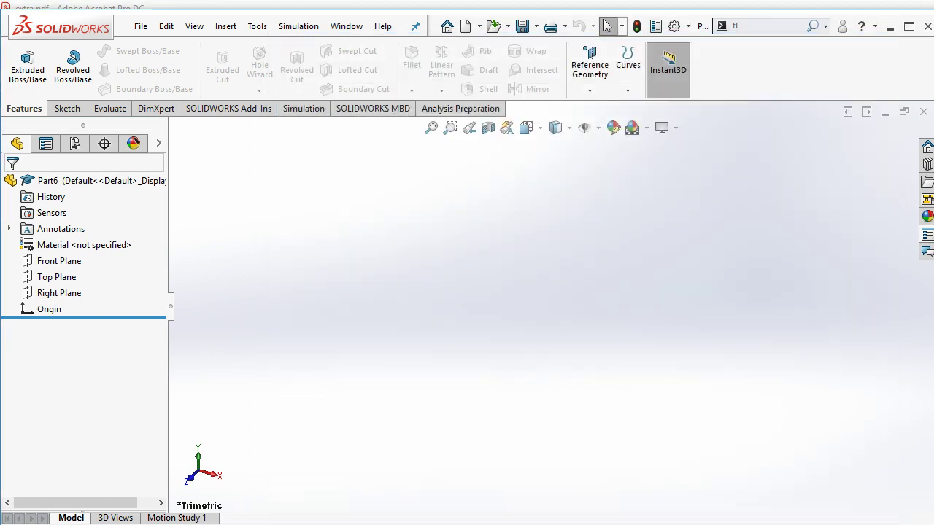
Step: Show the empty part in the Four View layout, then return to the quiz PDF
click(527, 128)
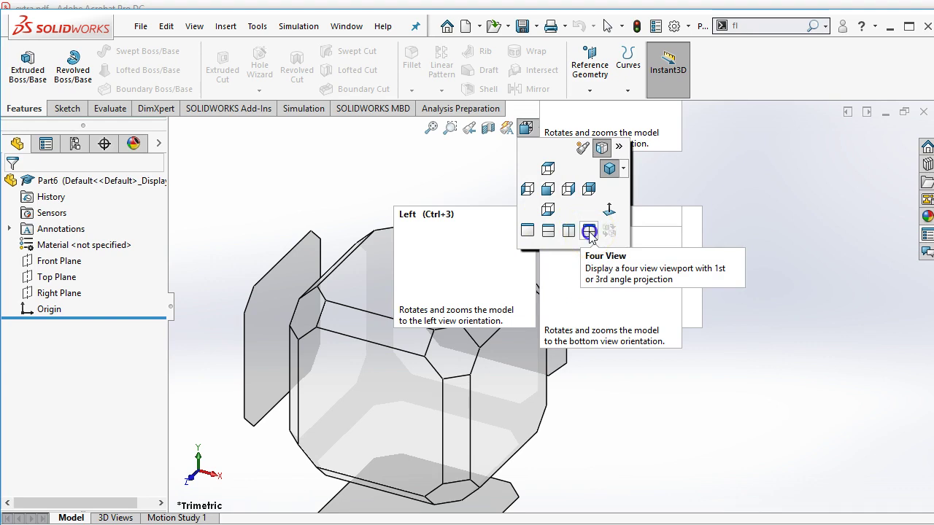
click(589, 231)
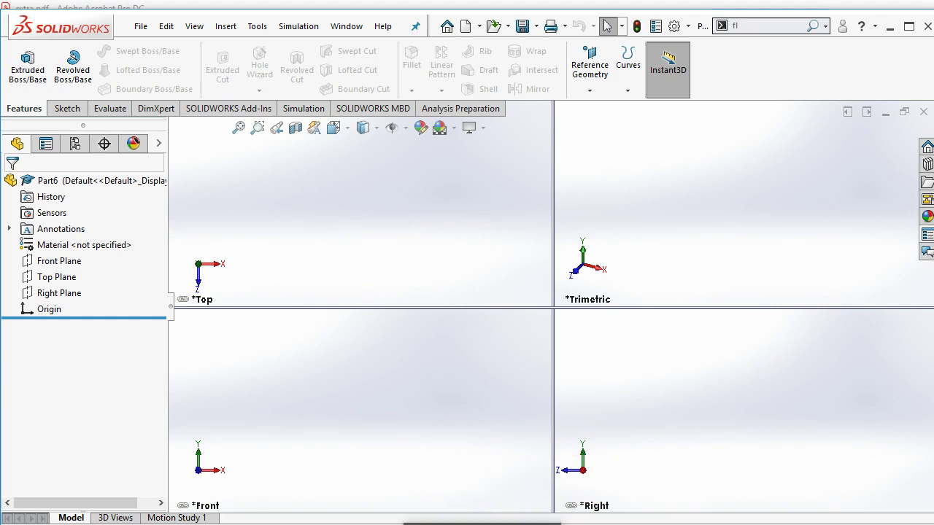
key(alt+Tab)
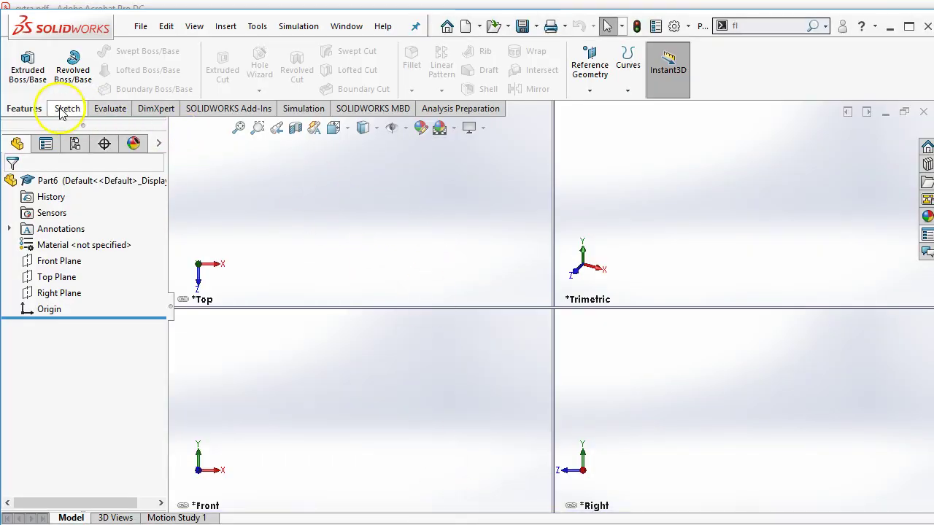
Step: Draw a closed line outline with a rectangular notch in one side on the Top plane
click(65, 108)
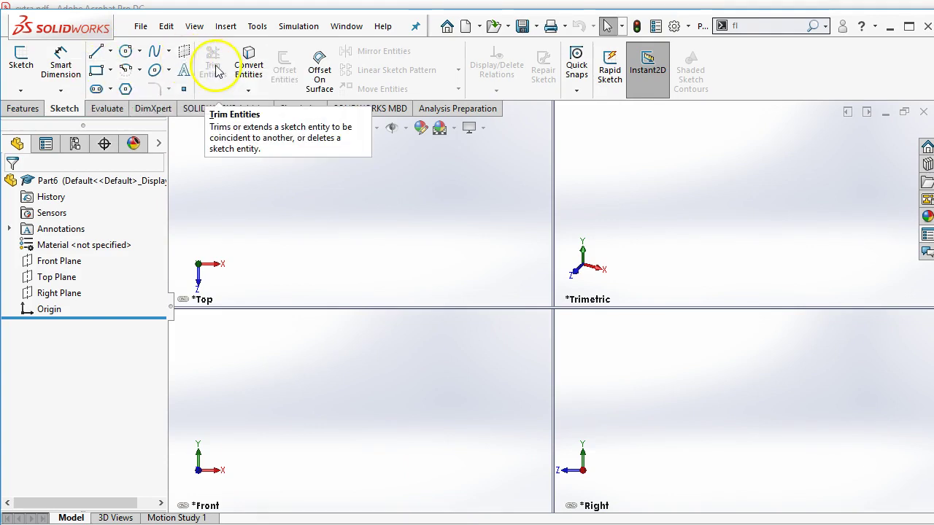
click(100, 56)
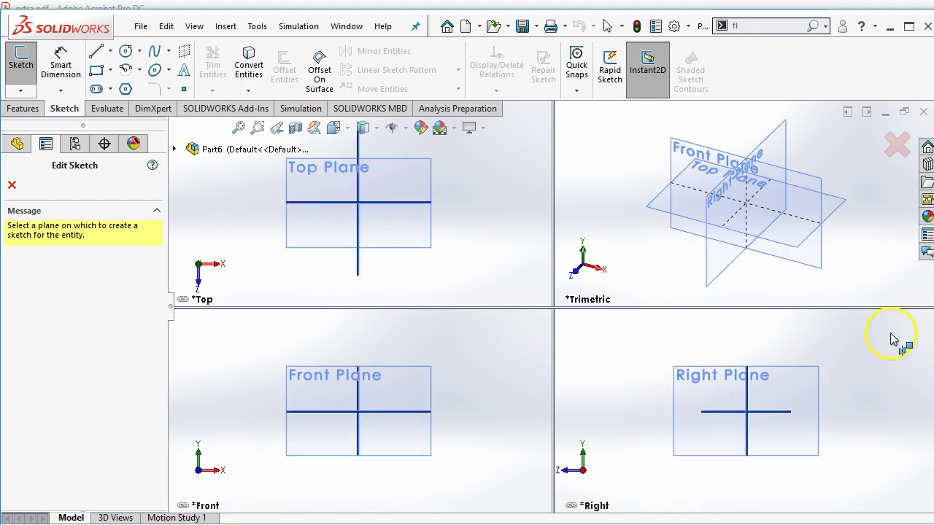
click(323, 181)
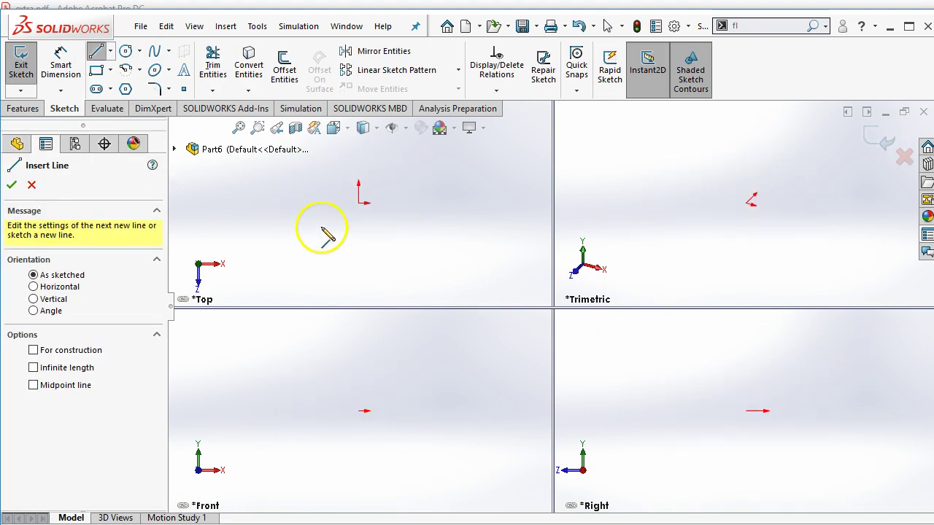
drag(322, 227, 321, 175)
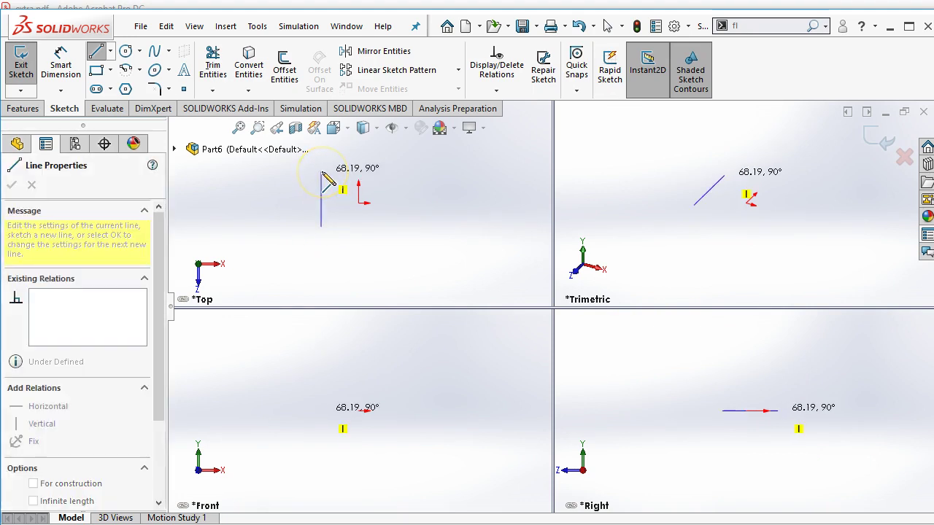
click(321, 172)
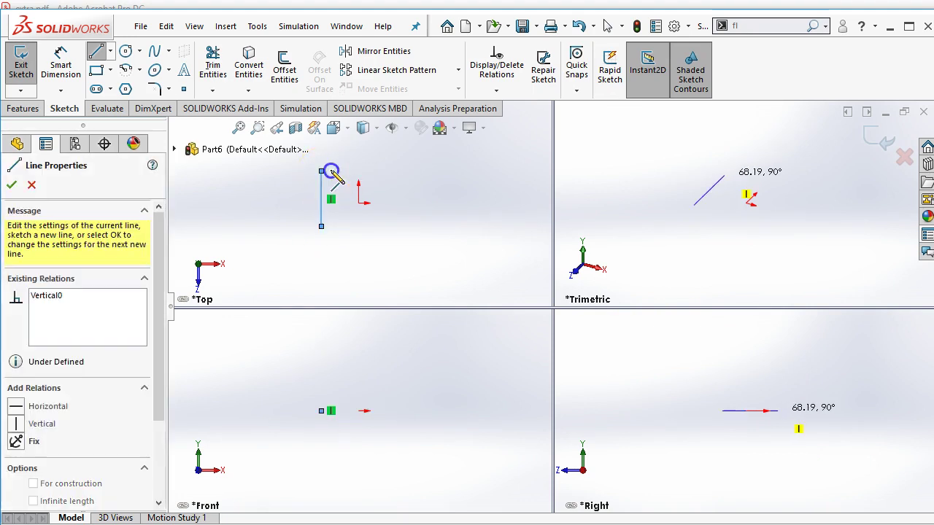
click(389, 171)
click(389, 226)
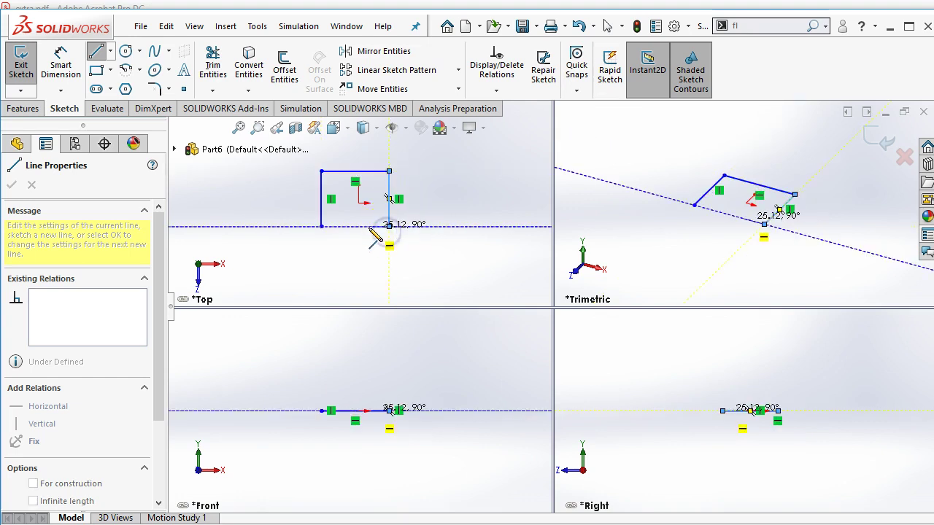
click(370, 227)
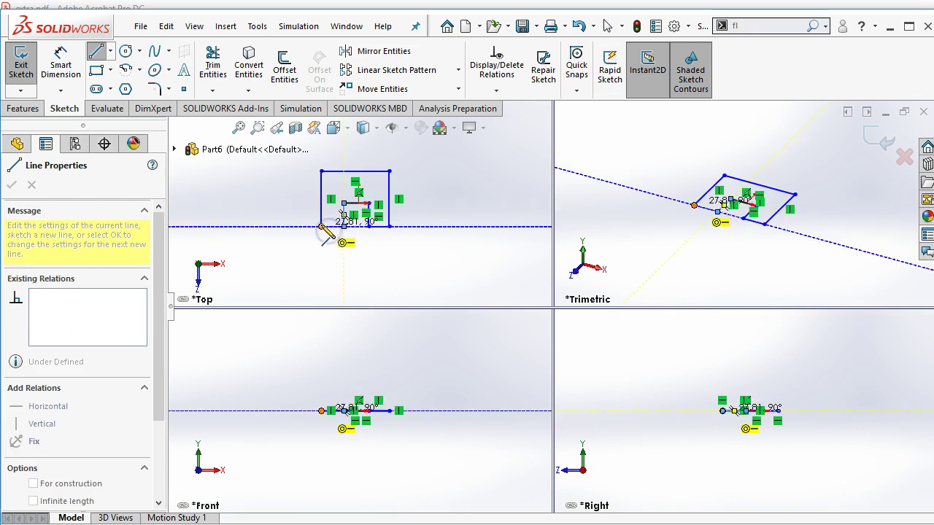
click(321, 226)
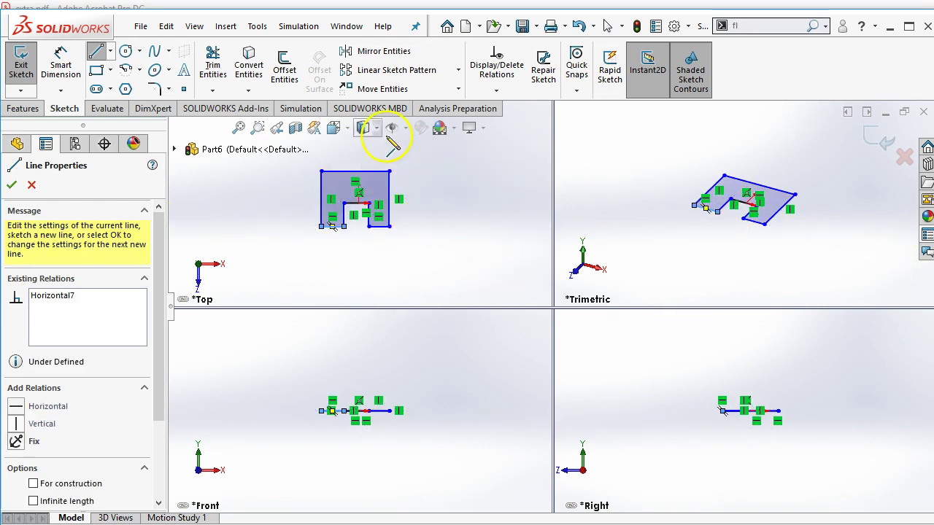
click(370, 226)
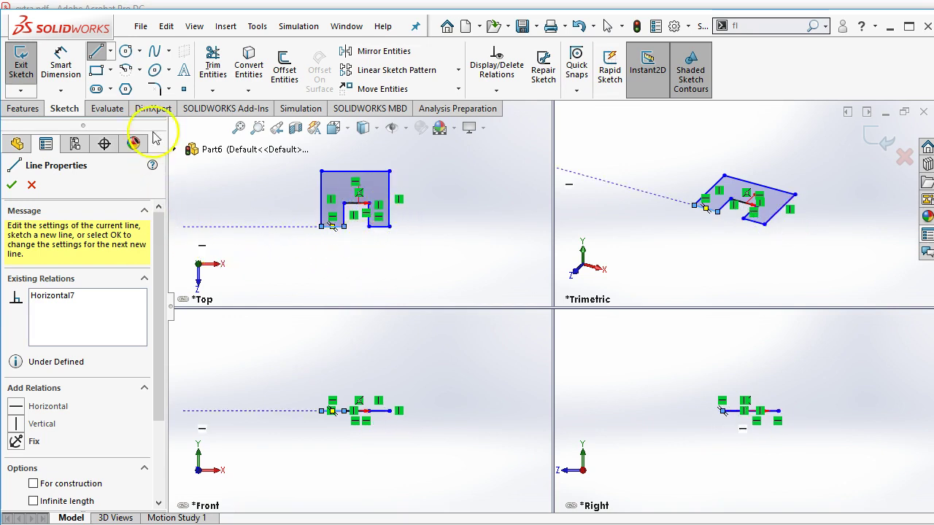
click(66, 66)
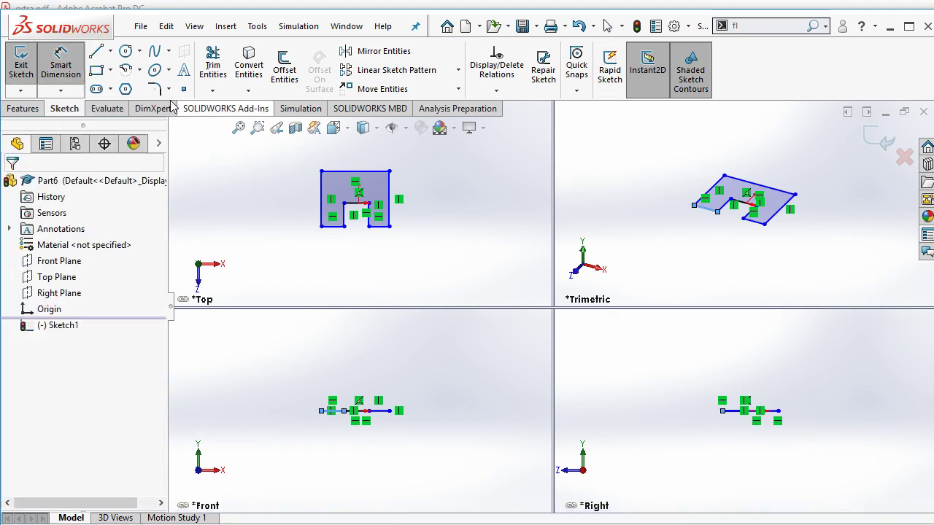
Step: Dimension the outline's top edge to 40 mm and compare it with the quiz drawing
click(344, 174)
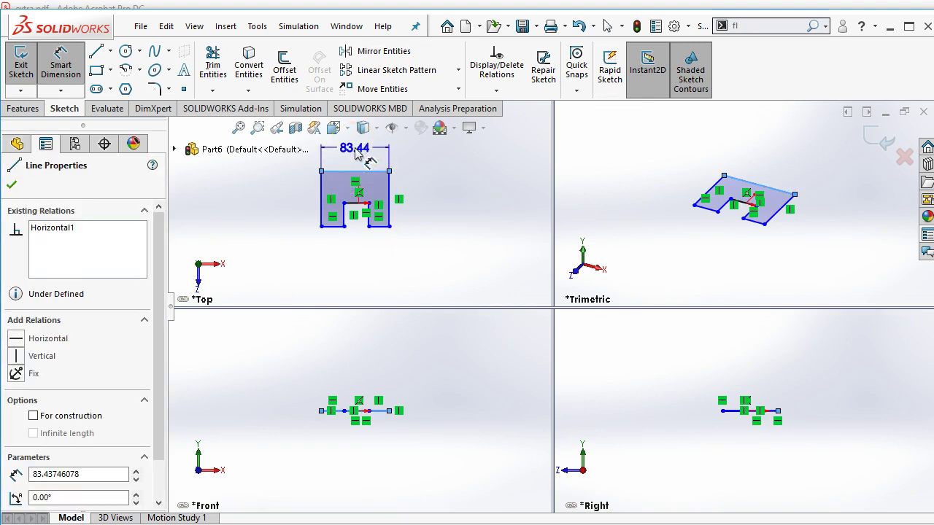
click(358, 149)
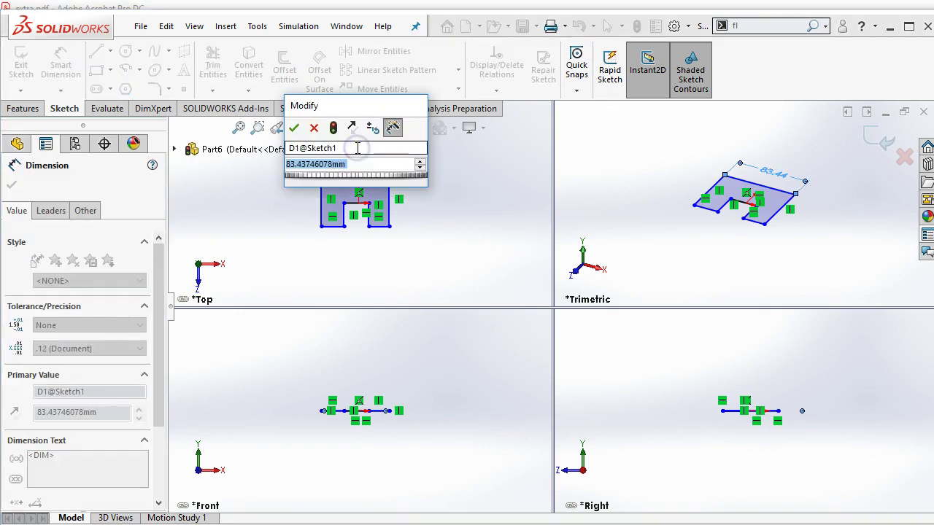
text(40)
key(Return)
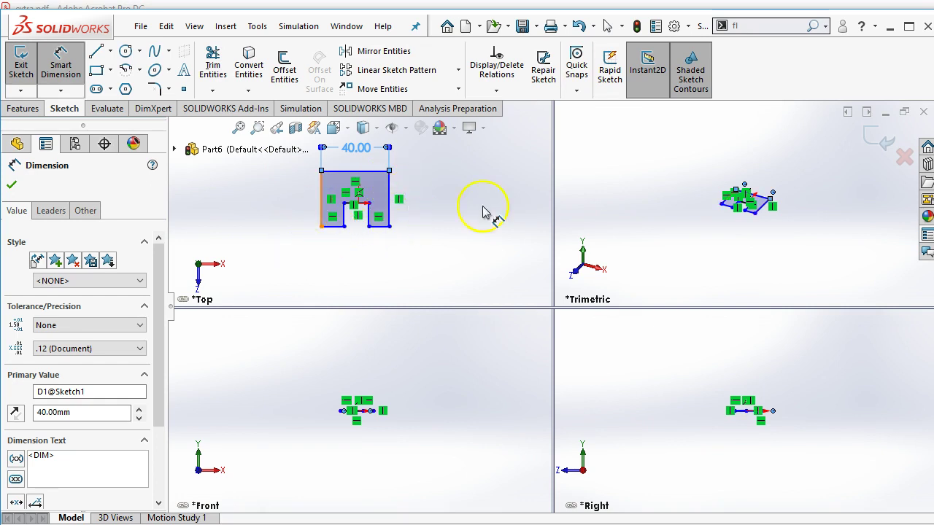
scroll(343, 197, down, 3)
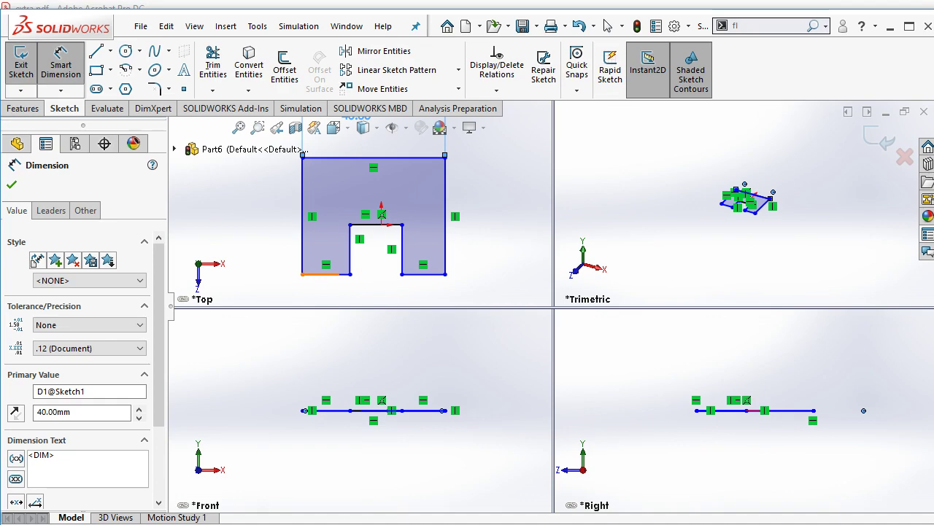
key(alt+Tab)
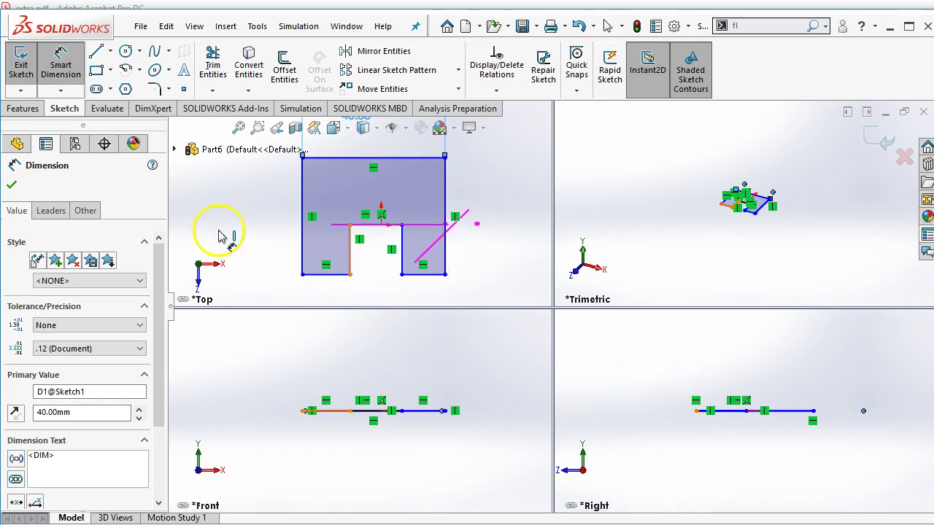
Step: Extrude the notched sketch 11 mm into a solid base plate
click(24, 109)
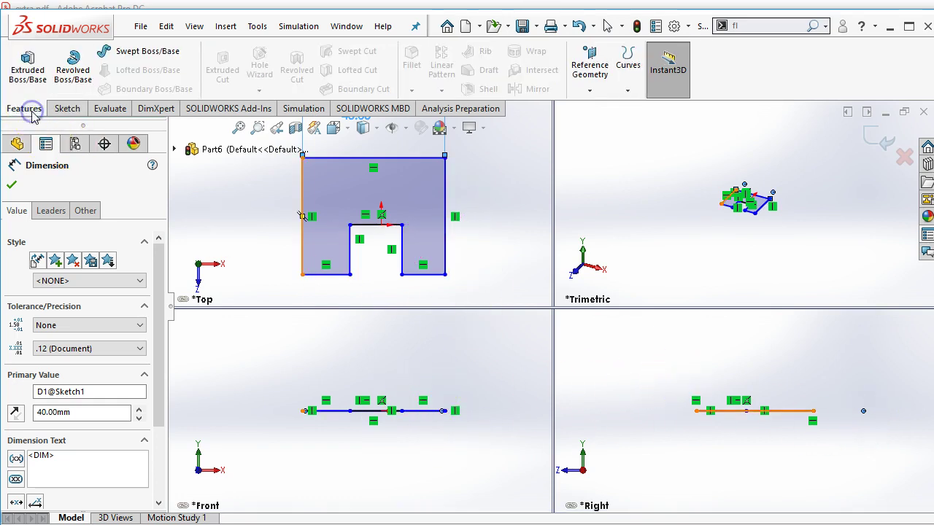
click(27, 70)
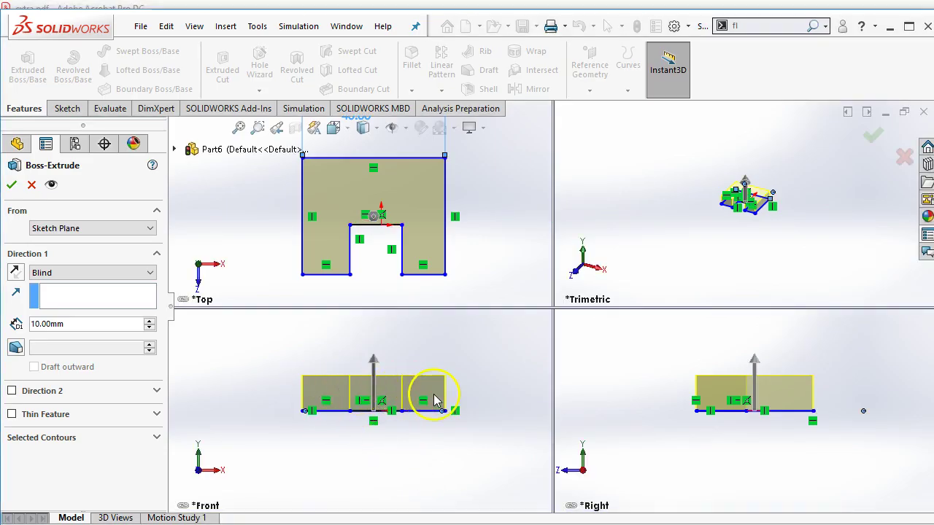
mouse_move(371, 364)
mouse_down()
mouse_move(375, 356)
mouse_move(373, 378)
mouse_up()
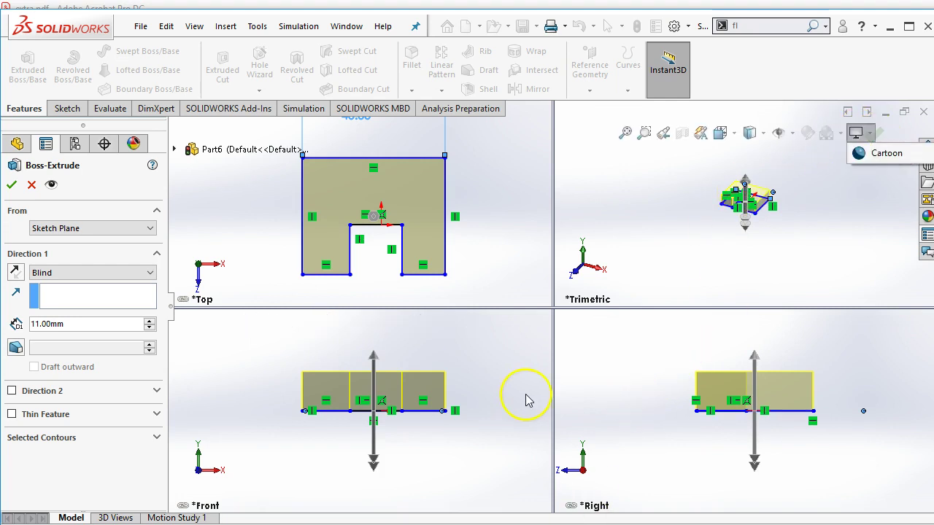
click(885, 132)
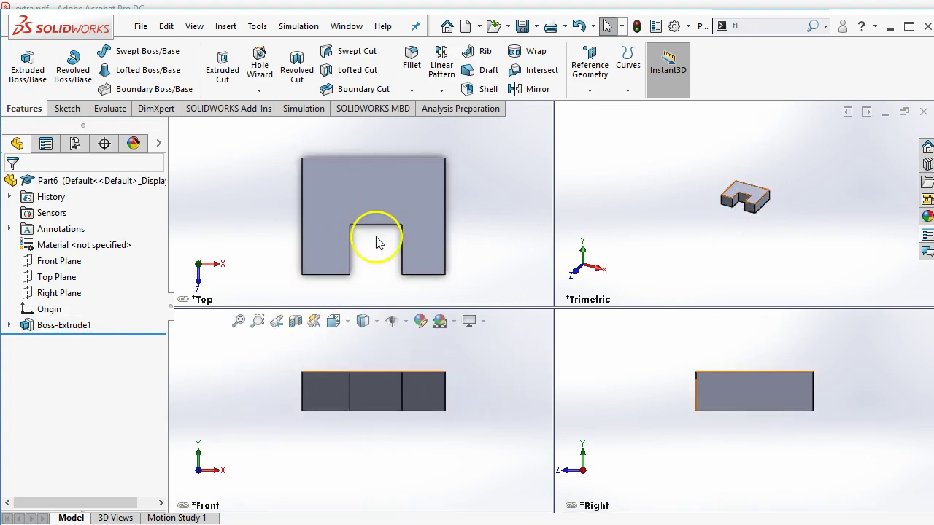
scroll(730, 209, down, 5)
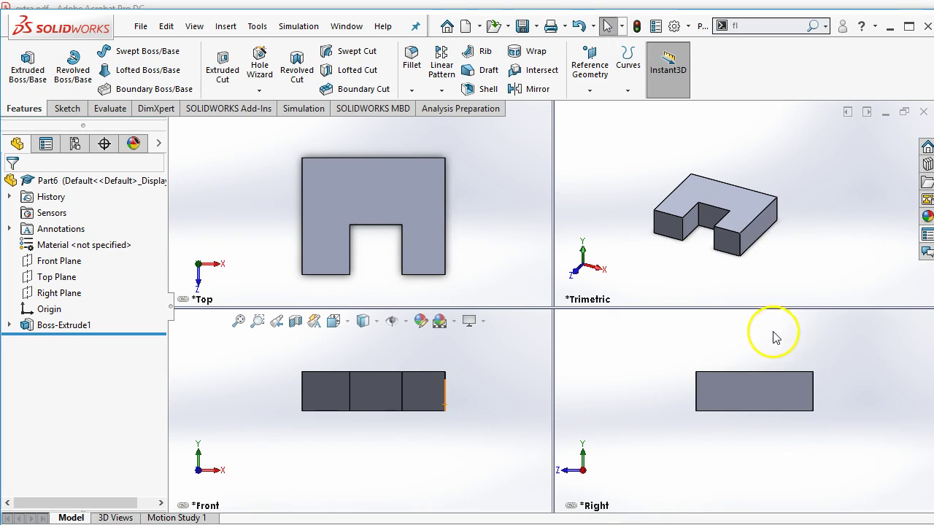
click(649, 398)
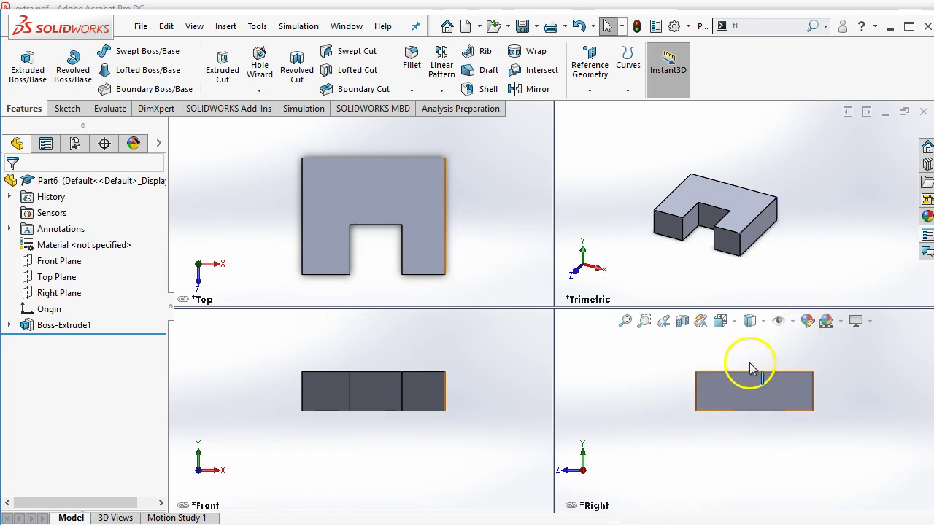
Step: Set the right view to Hidden Lines Visible, then bring up the quiz PDF
click(750, 323)
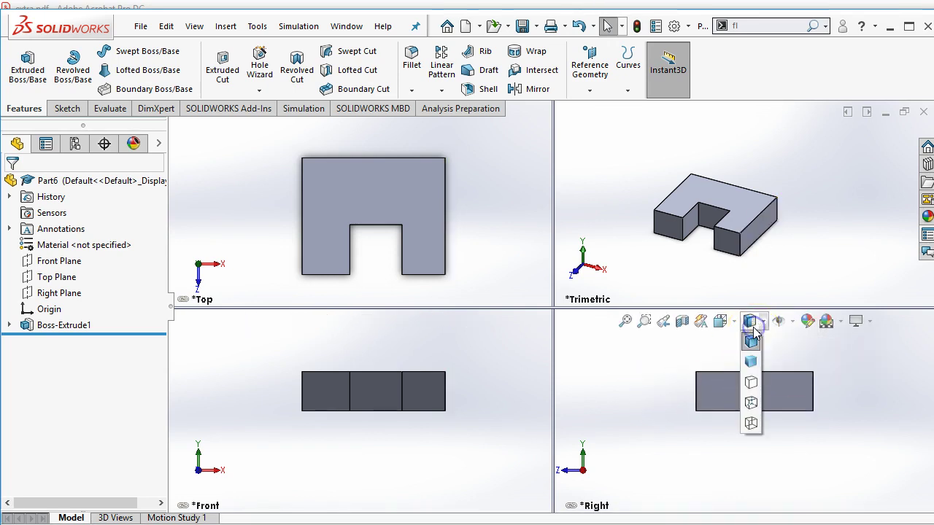
click(752, 403)
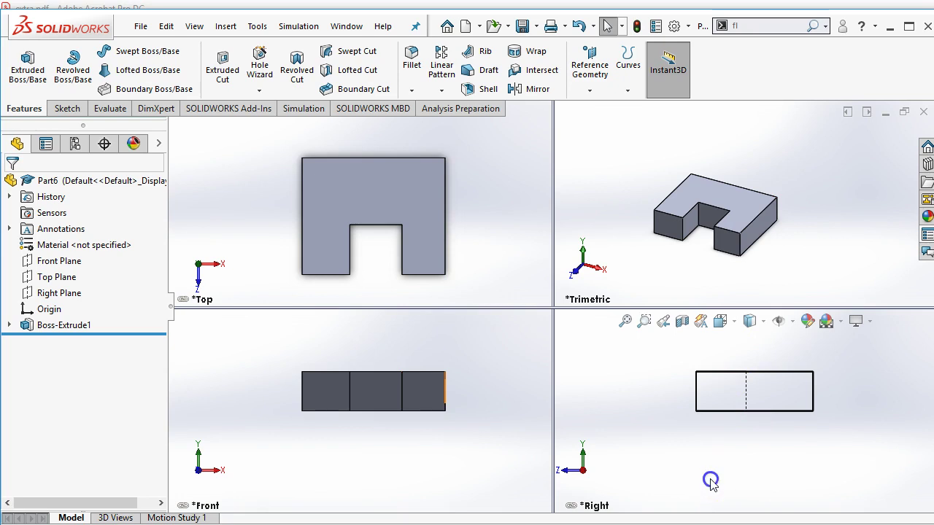
click(324, 313)
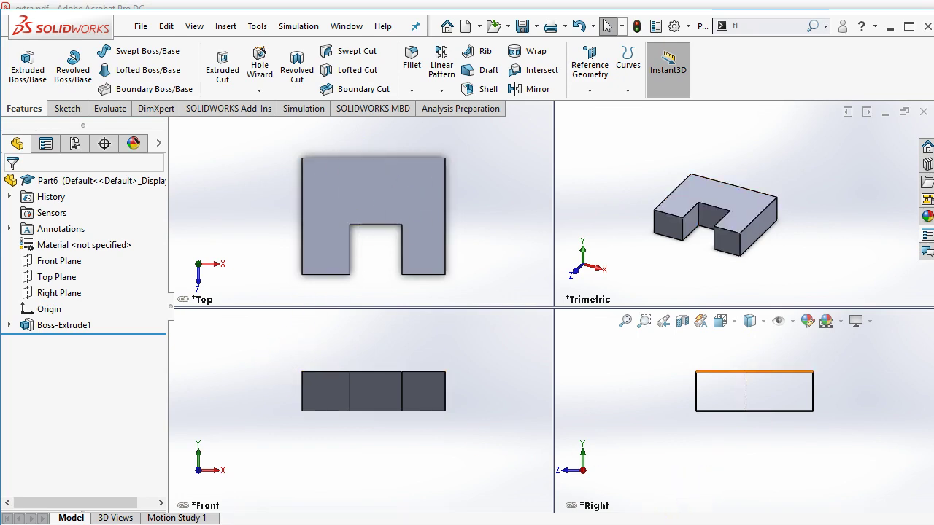
key(alt+Tab)
click(532, 341)
Step: Inspect card 2's top, front and side views on page 9 of extra.pdf
click(514, 297)
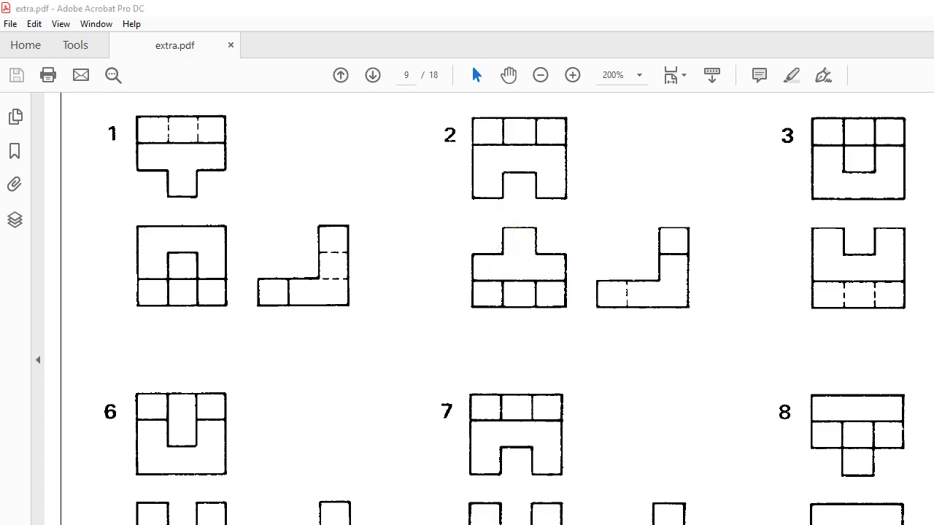
Step: Sketch a corner rectangle across the full width of the top face's back edge
key(alt+Tab)
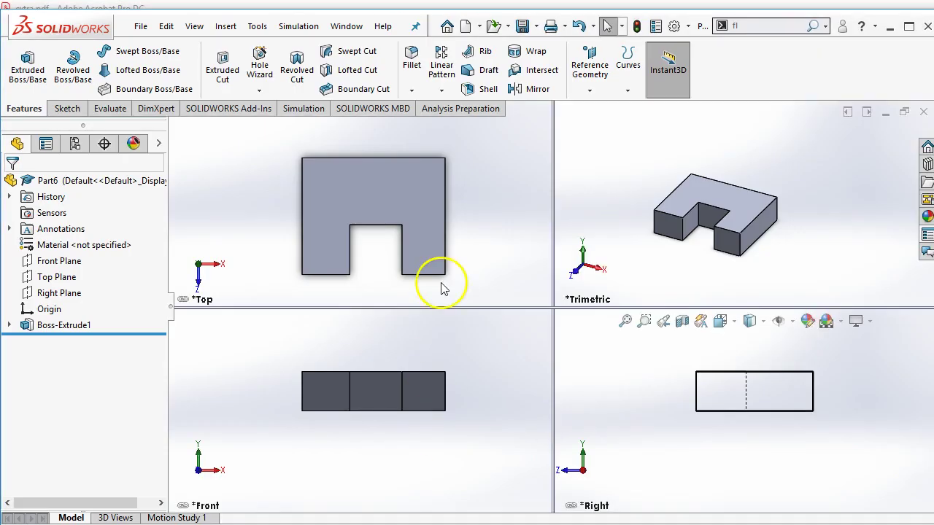
click(256, 156)
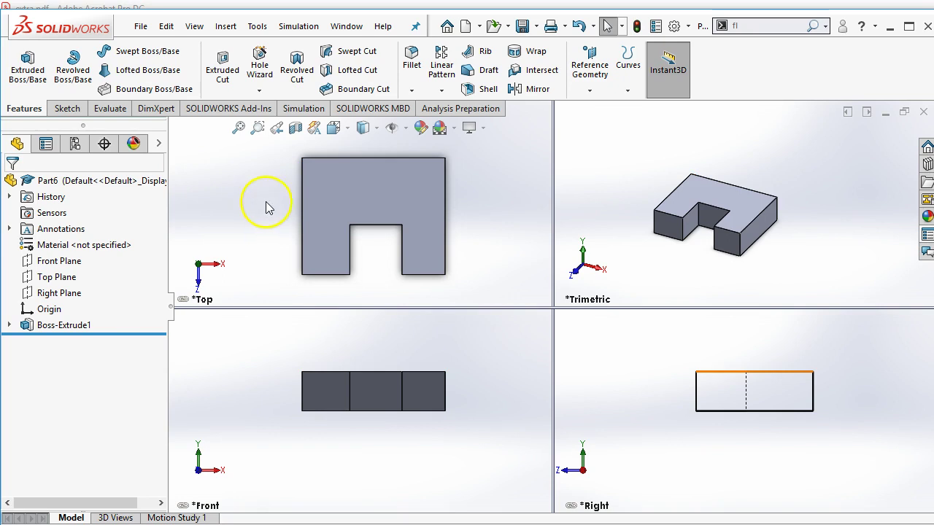
click(354, 215)
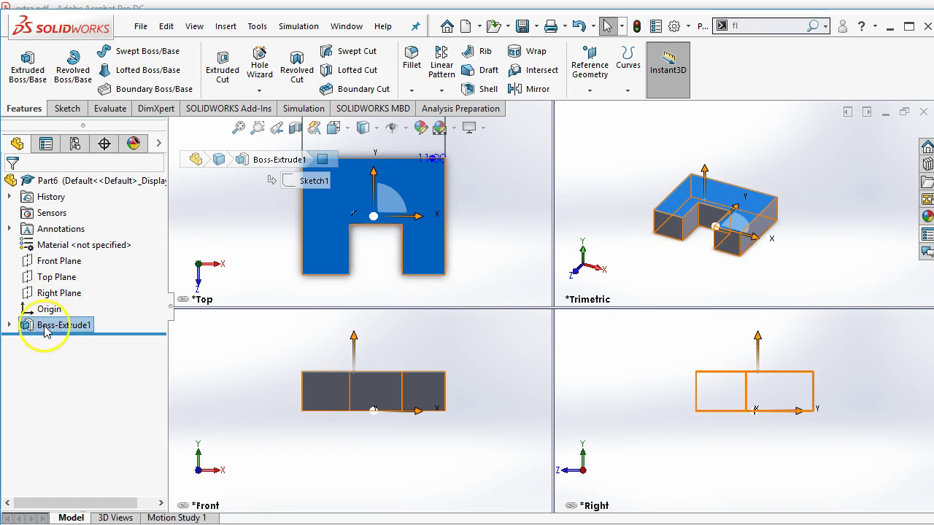
click(241, 226)
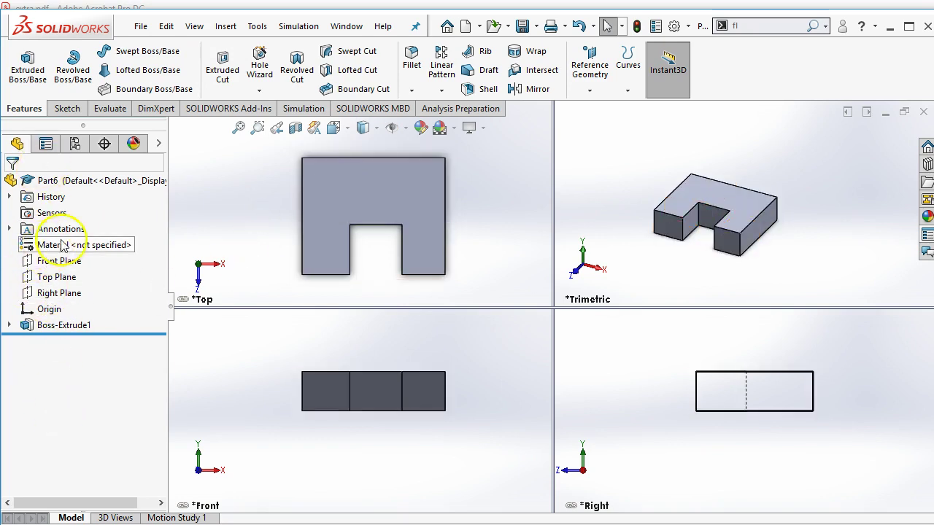
click(64, 110)
click(96, 70)
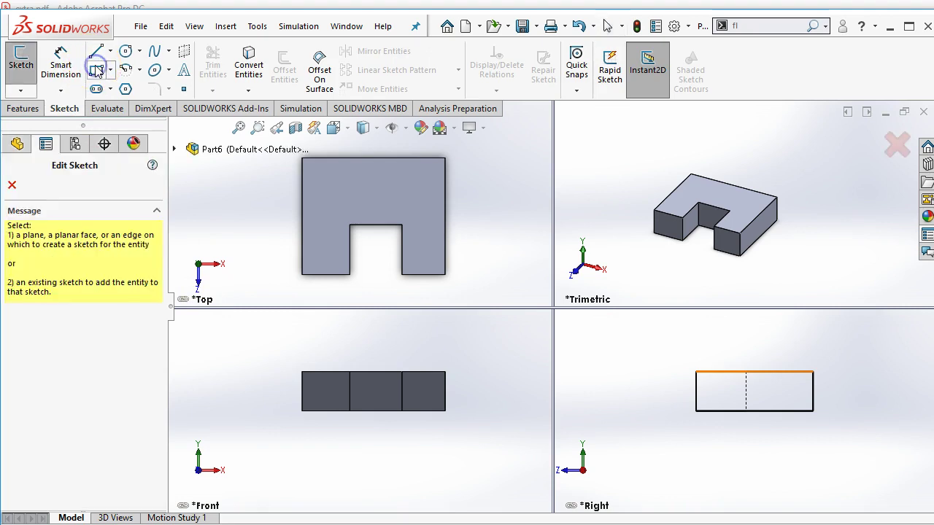
click(724, 191)
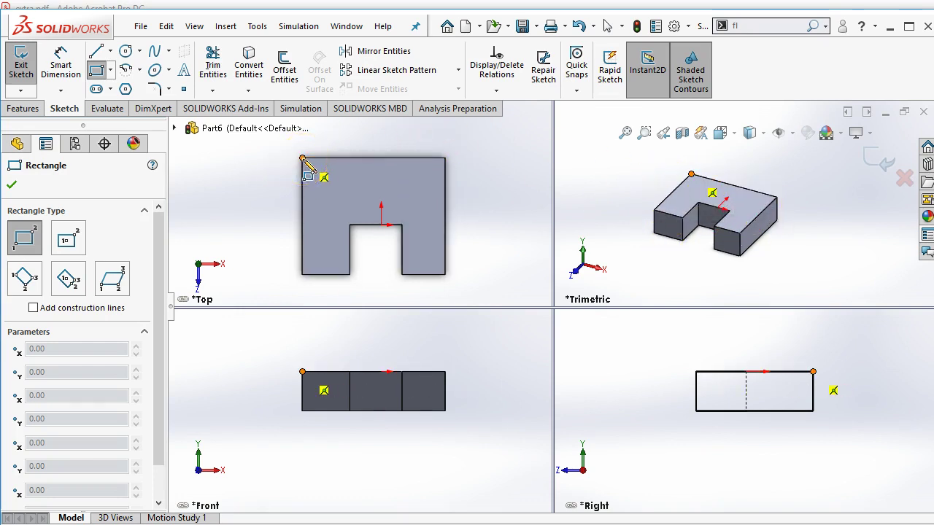
drag(303, 158, 444, 194)
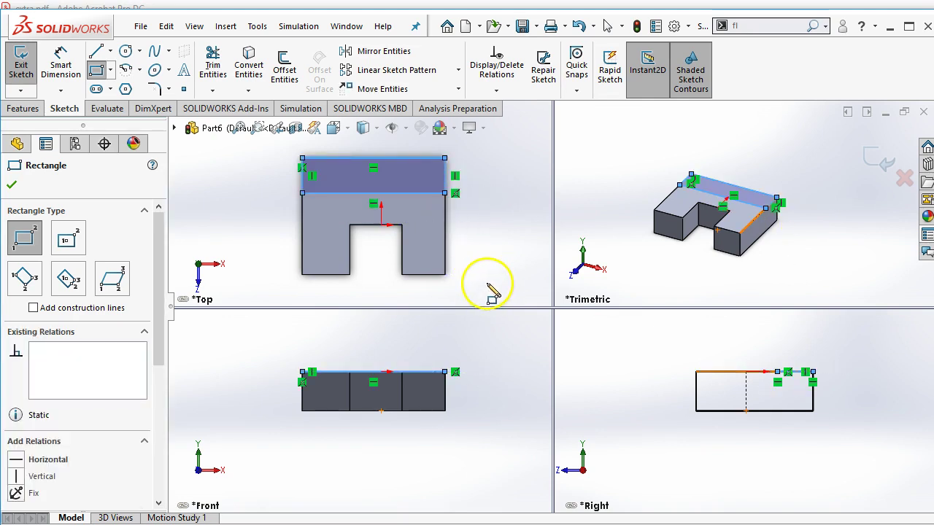
Step: Extrude the back-wall rectangle upward as a 21 mm blind boss
click(20, 108)
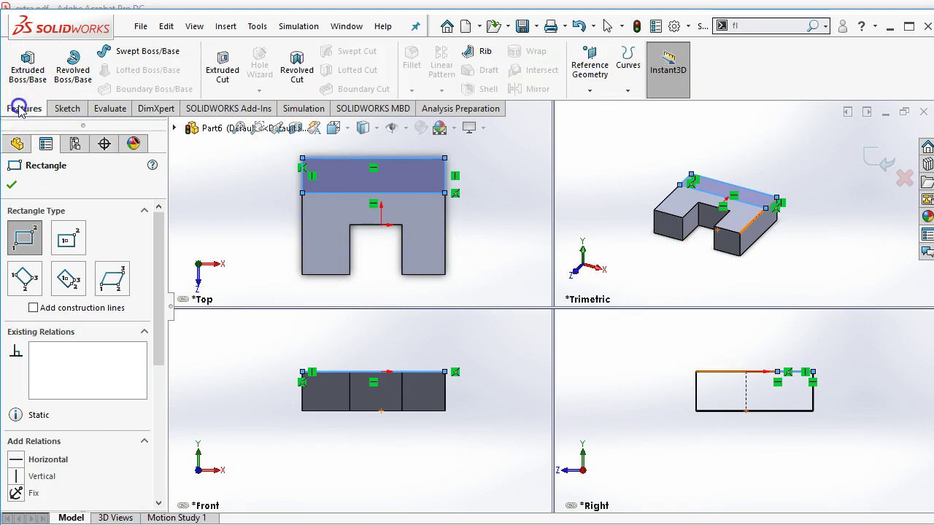
click(26, 61)
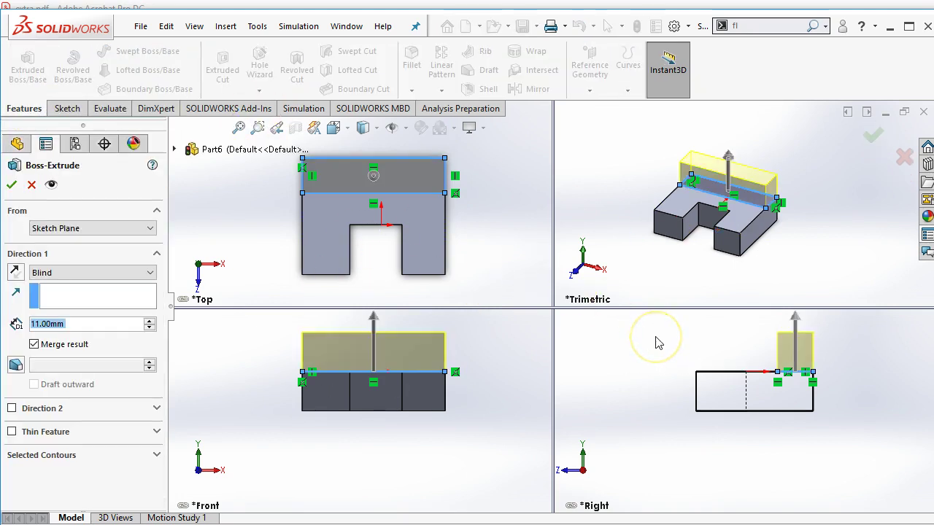
click(434, 445)
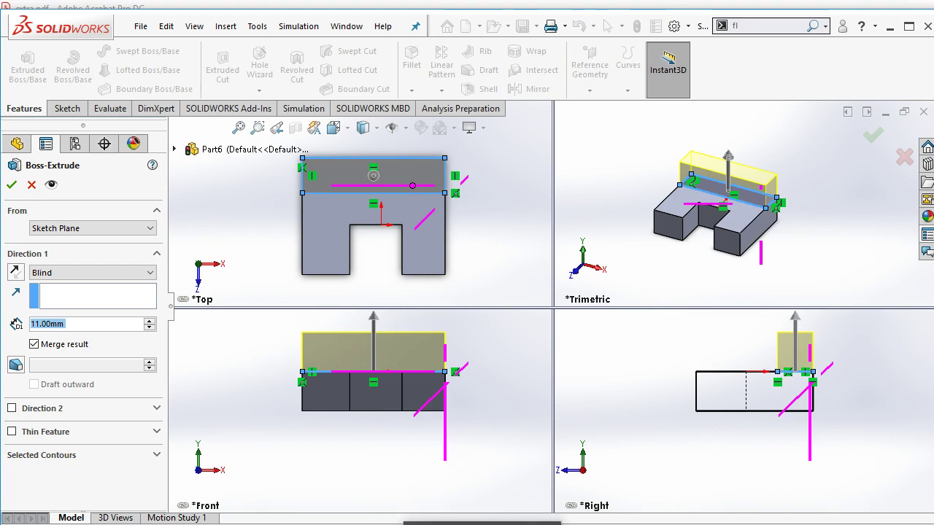
key(alt+Tab)
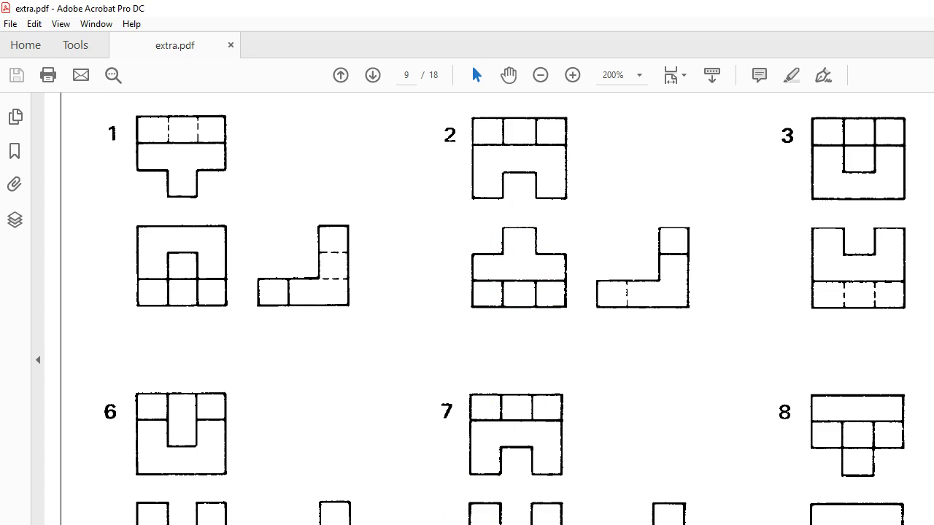
click(448, 520)
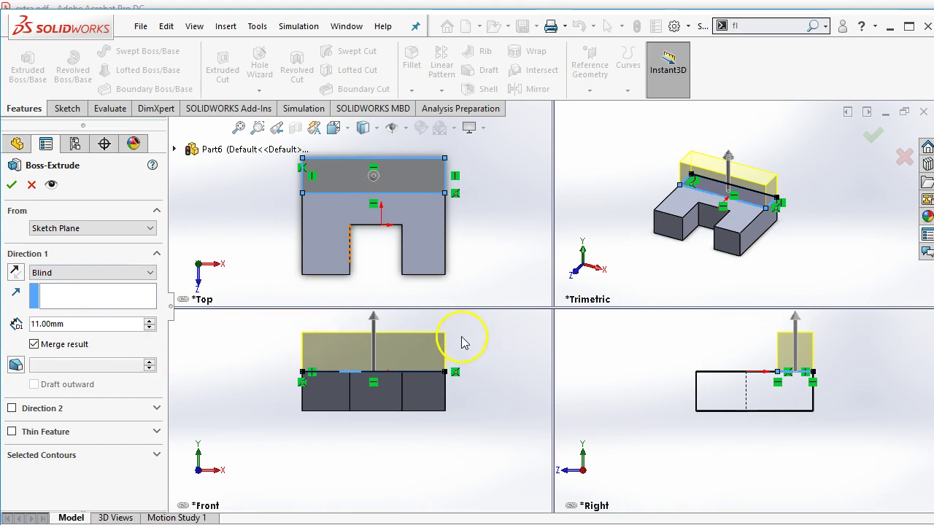
click(149, 321)
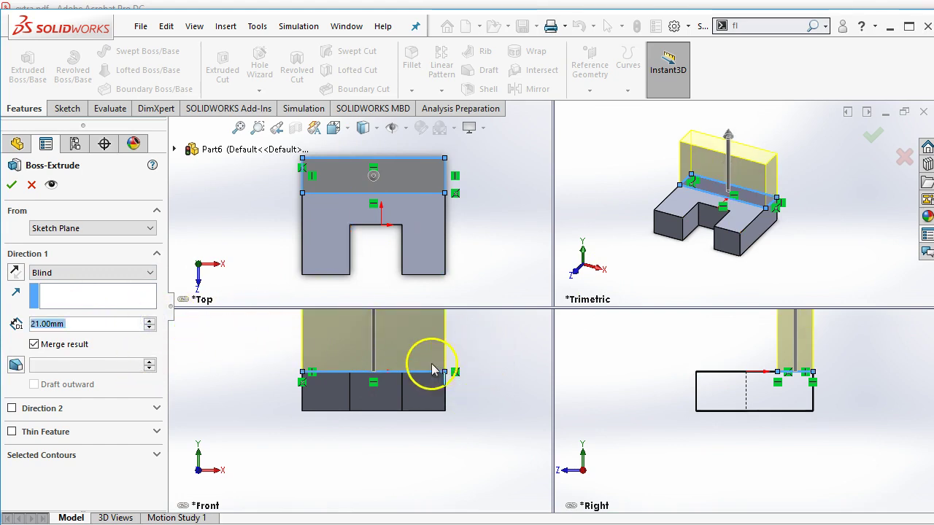
scroll(423, 359, up, 3)
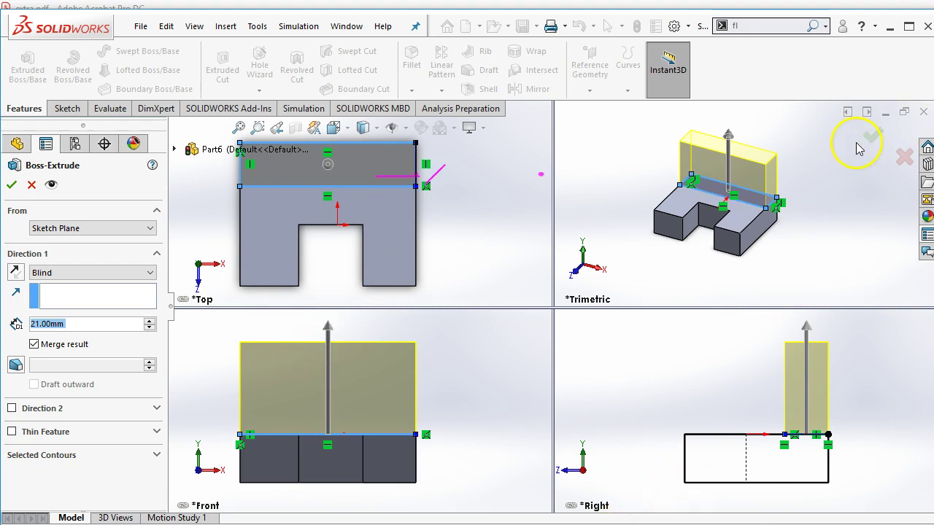
click(470, 393)
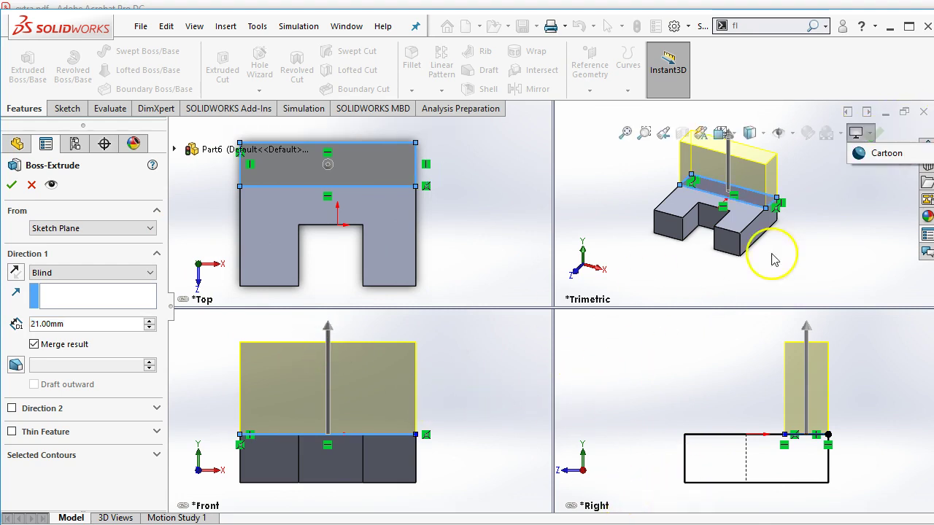
Step: Accept the 21 mm back wall, then sketch a small rectangle at the left end of its top face
click(878, 131)
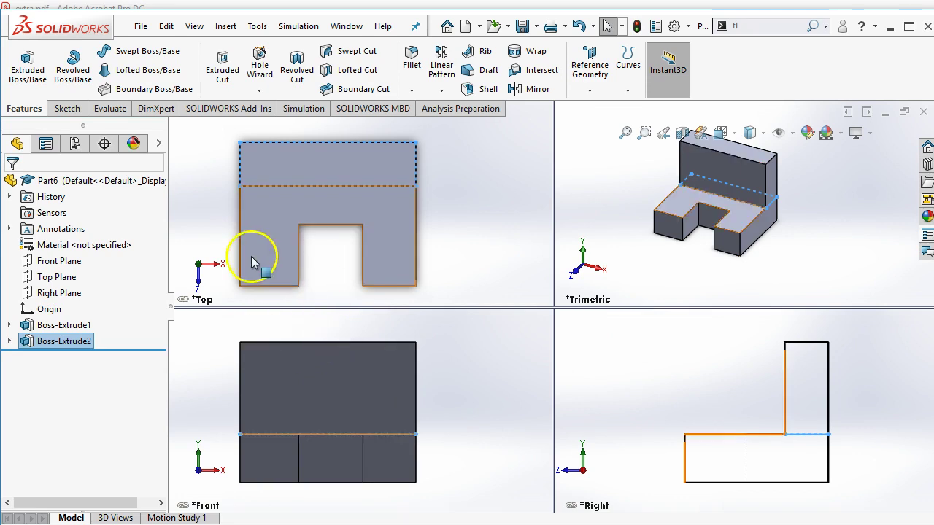
click(475, 225)
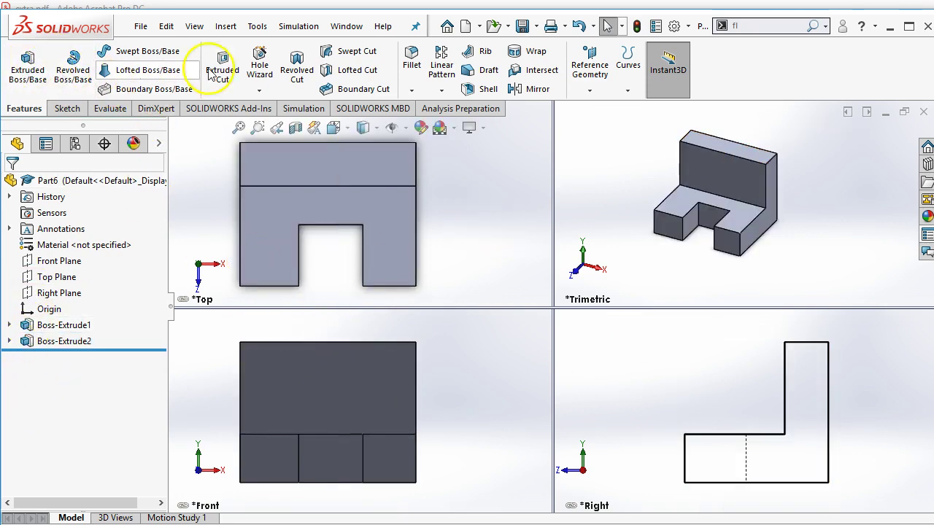
click(67, 107)
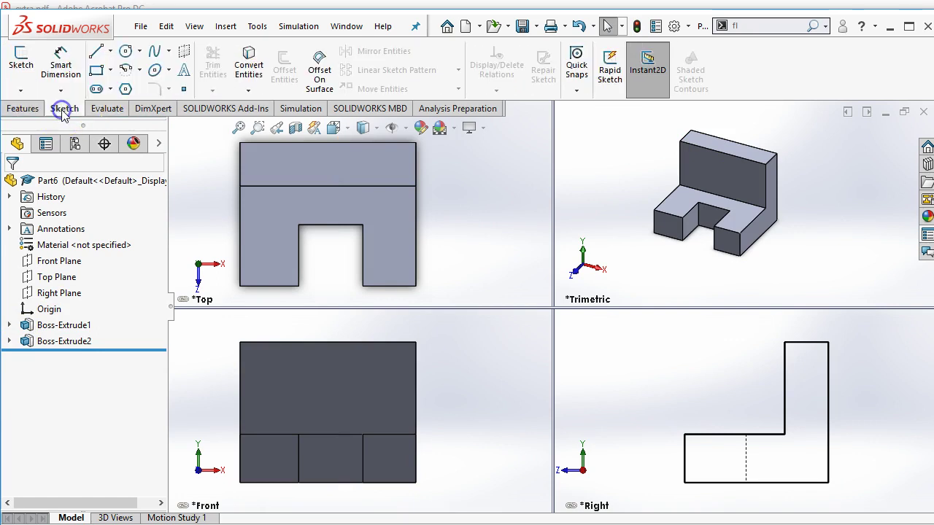
click(94, 73)
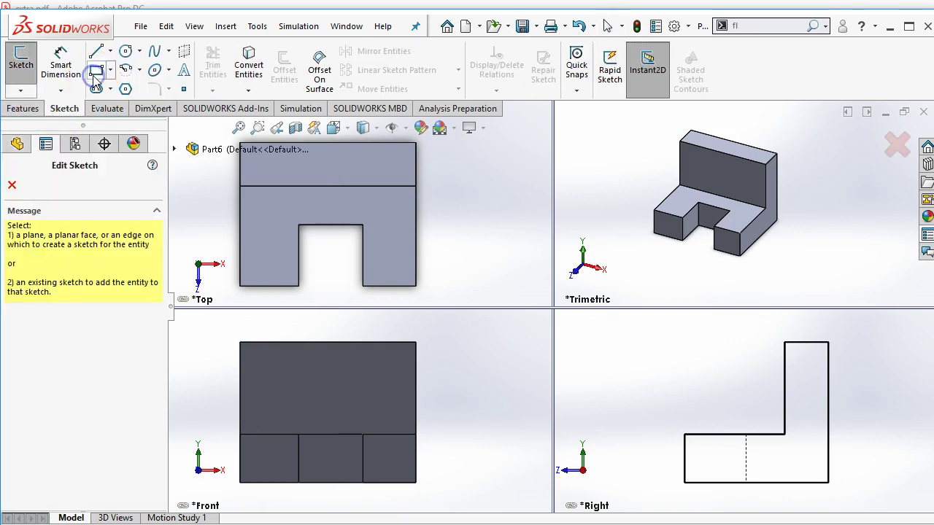
click(279, 169)
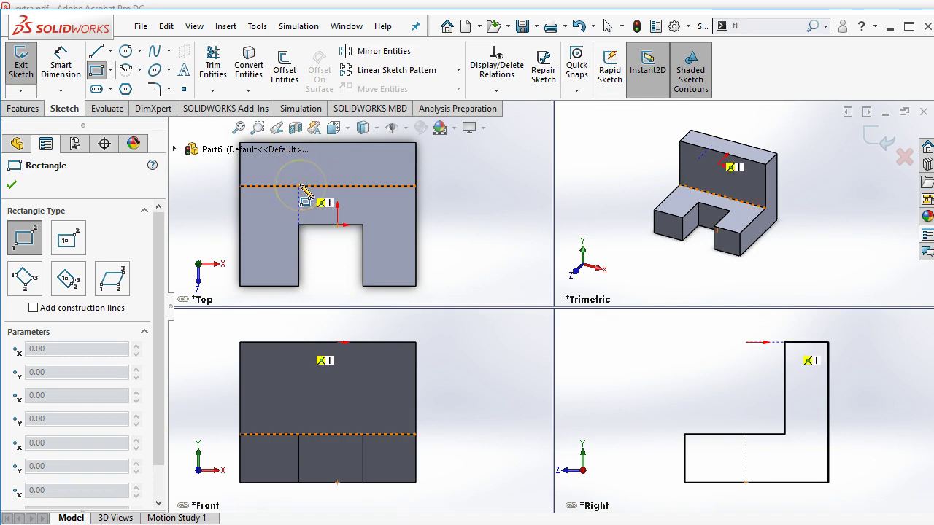
mouse_move(305, 192)
mouse_down()
mouse_move(244, 152)
mouse_move(235, 133)
mouse_move(249, 187)
mouse_move(400, 161)
mouse_move(354, 143)
mouse_move(356, 154)
mouse_move(341, 143)
mouse_move(246, 150)
mouse_move(255, 202)
mouse_move(380, 193)
mouse_move(338, 175)
mouse_up()
scroll(254, 202, down, 2)
scroll(254, 202, up, 5)
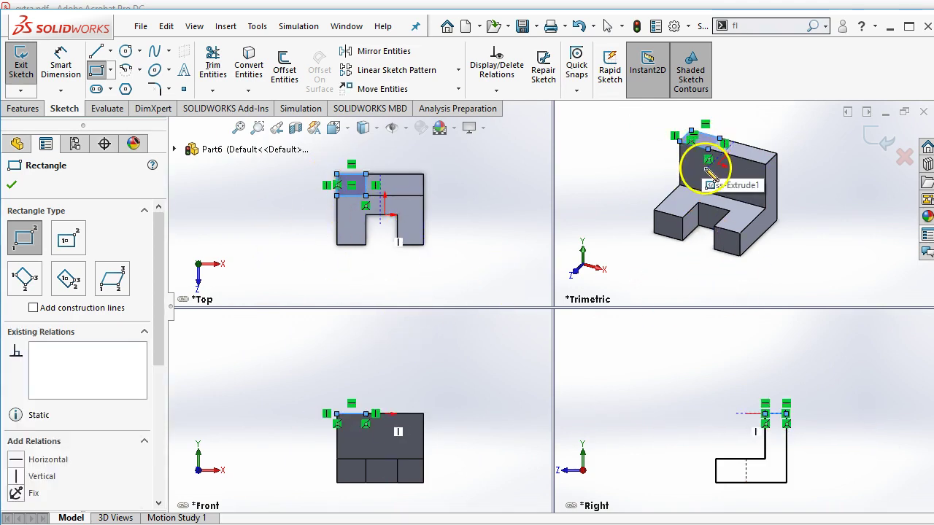
Step: Cut the rectangle 10.5 mm deep into the back wall's left end as a blind extruded cut
click(29, 110)
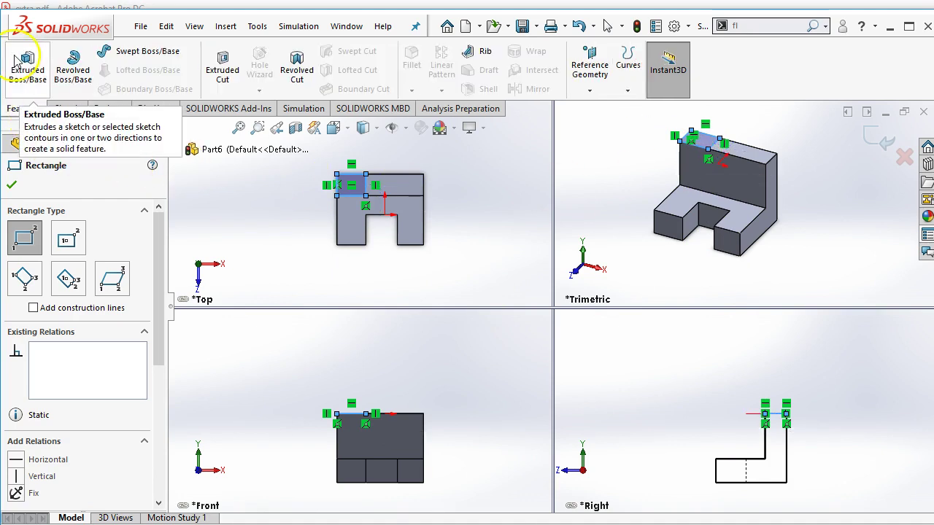
click(218, 73)
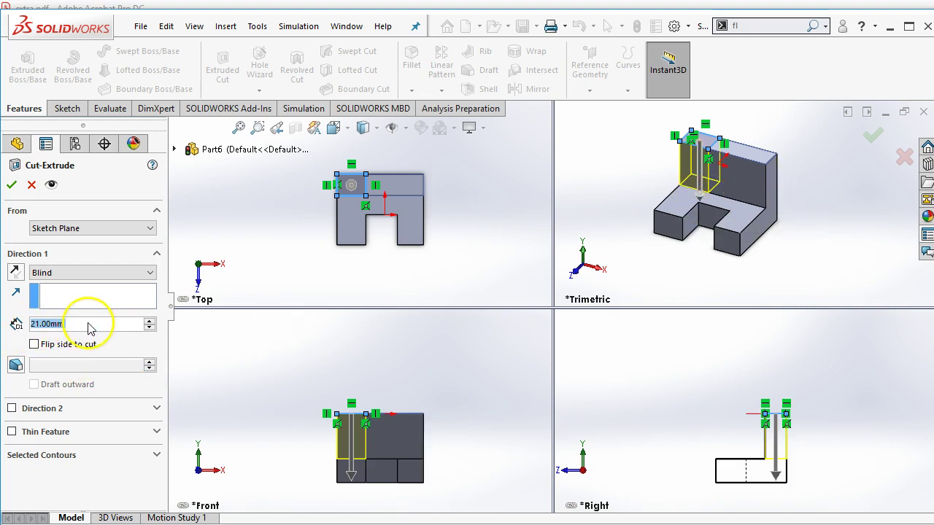
text(10.5)
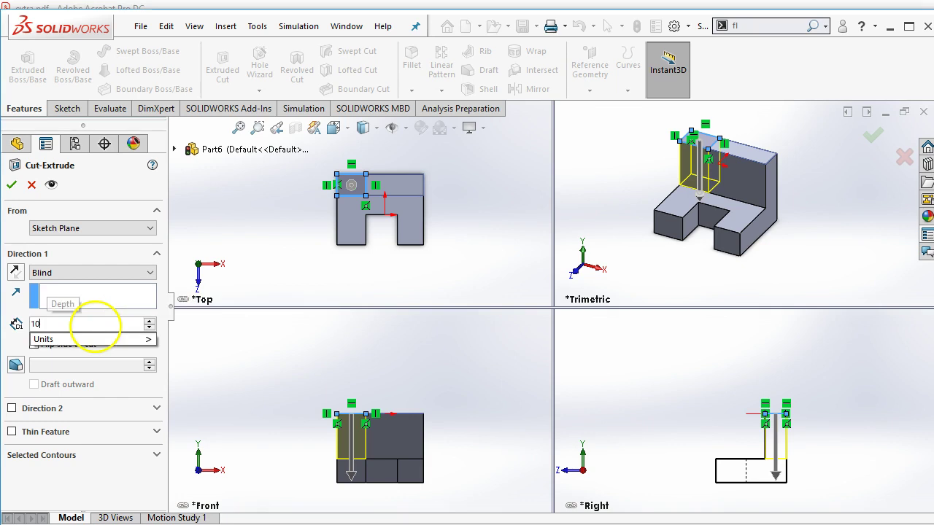
mouse_move(86, 339)
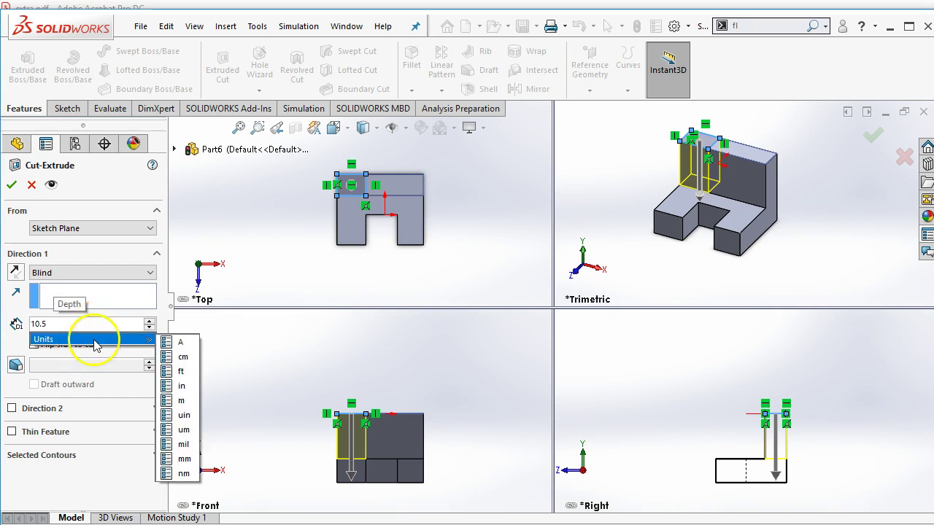
key(Return)
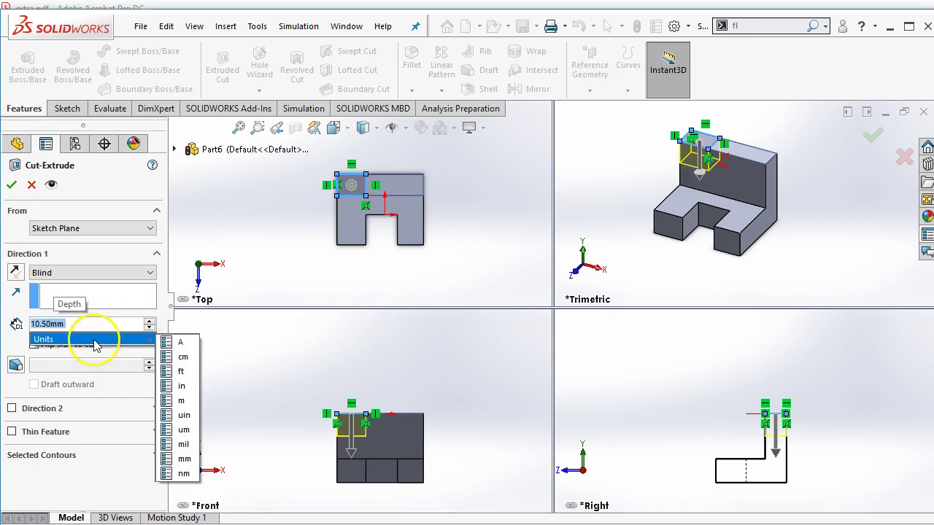
click(881, 139)
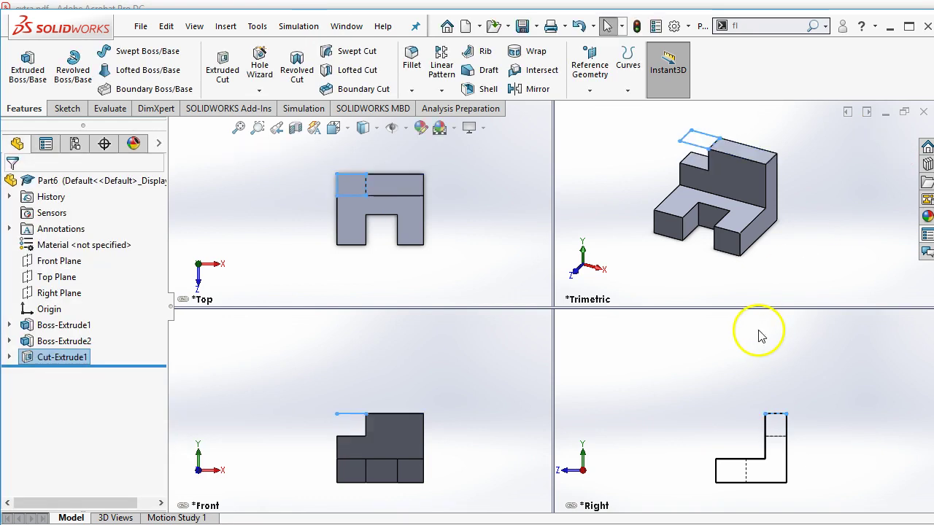
click(803, 284)
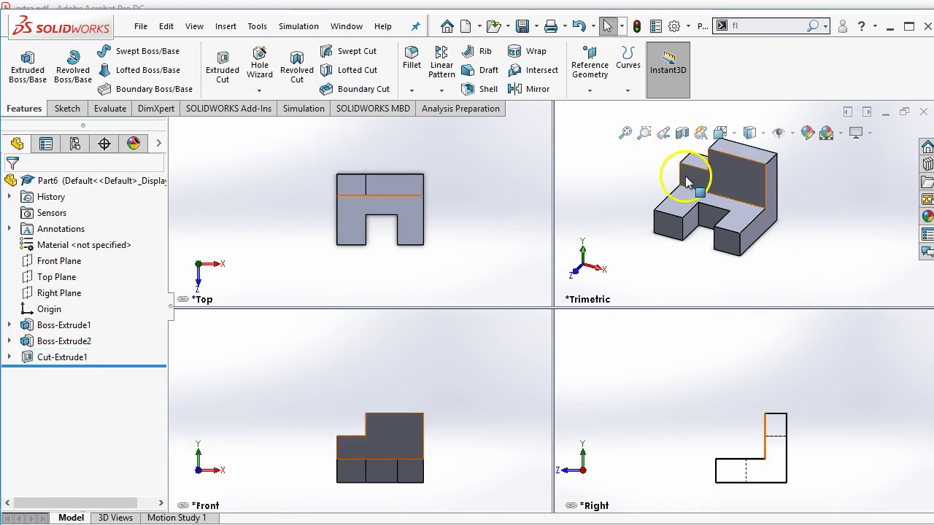
scroll(361, 415, down, 3)
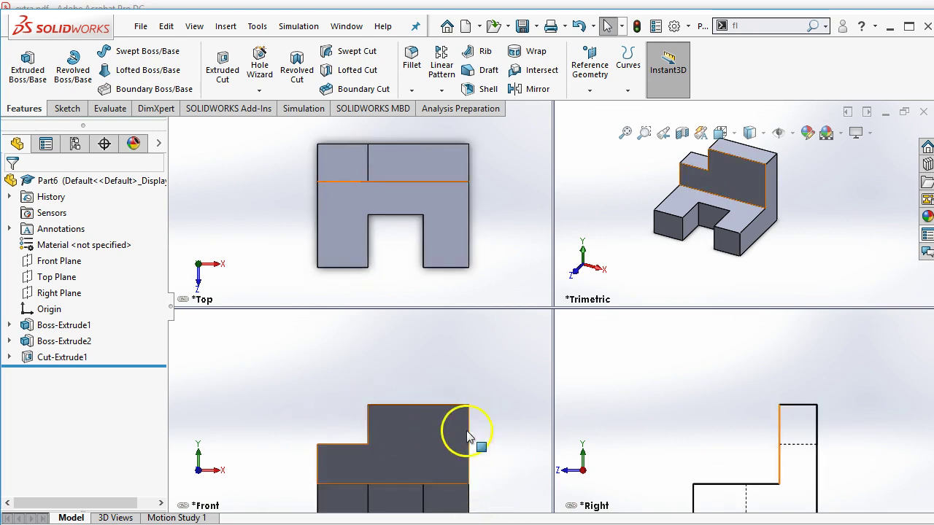
Step: Draw Sketch4, a rectangle anchored at the top-right corner of the back wall's front face
click(66, 108)
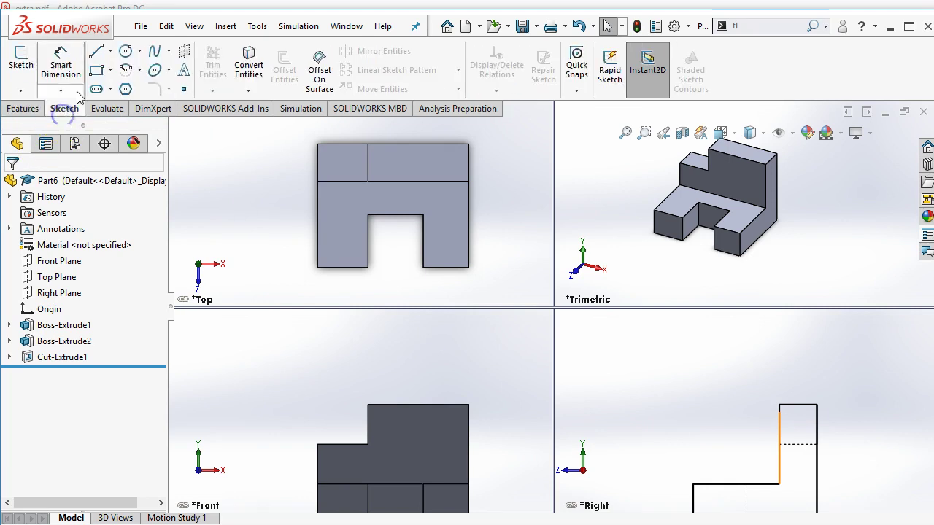
click(94, 74)
click(430, 435)
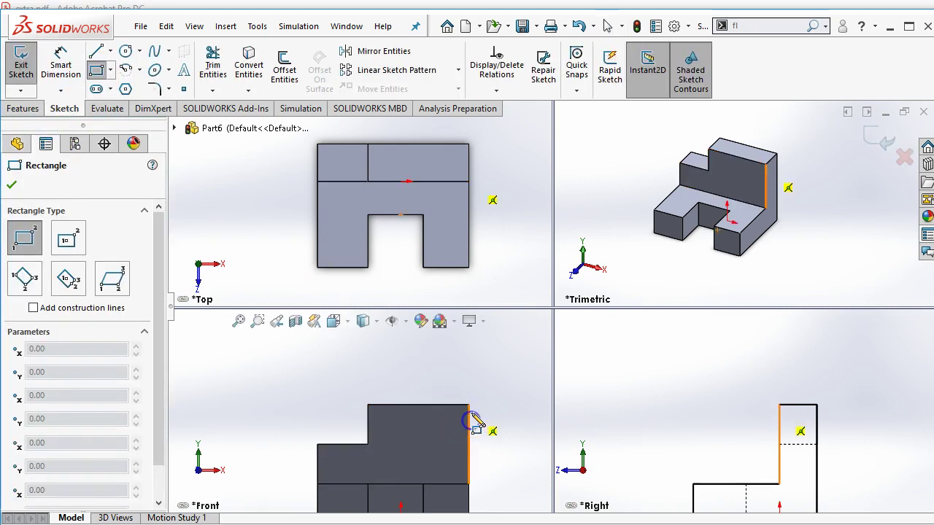
click(469, 405)
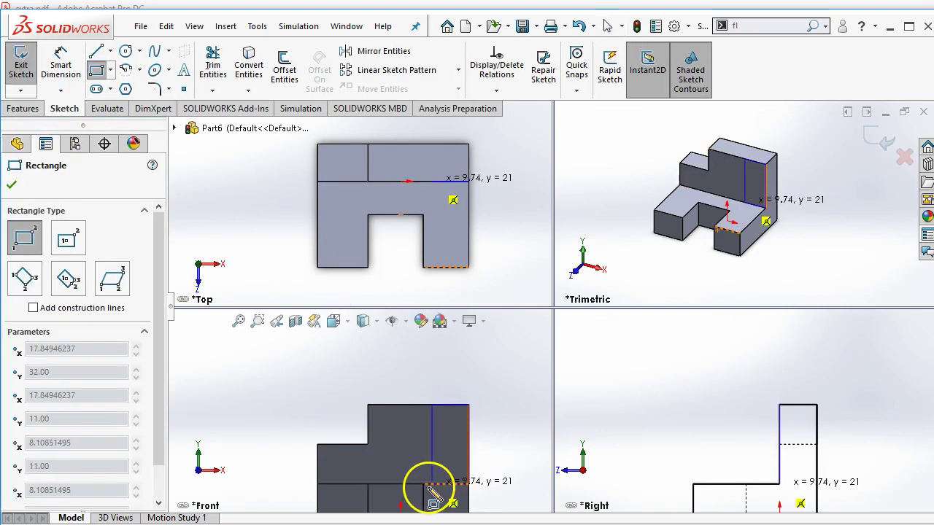
click(424, 445)
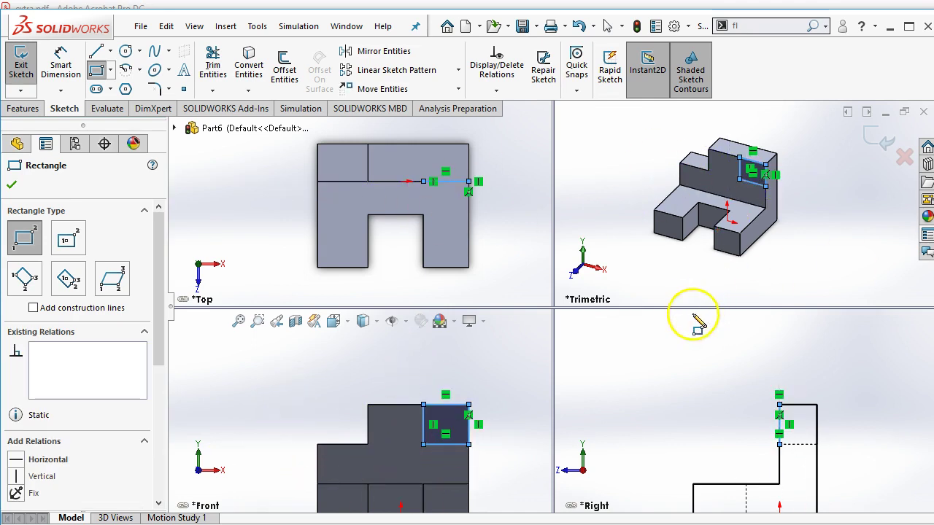
click(880, 145)
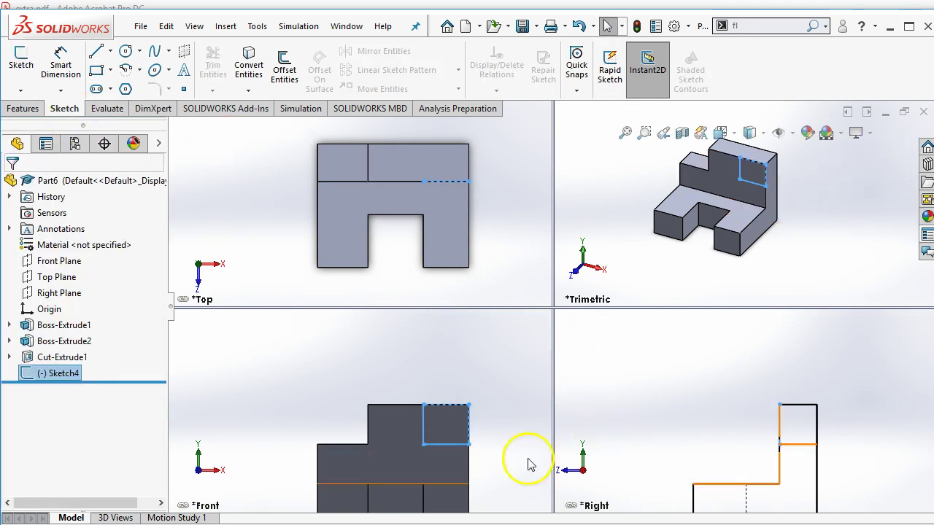
Step: Pull the Sketch4 rectangle into a corner block, then undo it so only the sketch remains
click(451, 444)
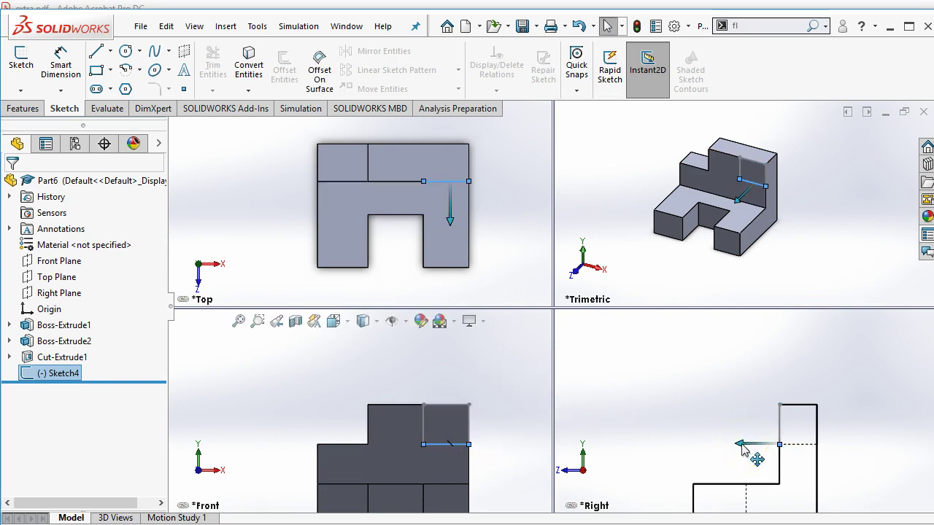
mouse_move(743, 451)
mouse_down()
mouse_move(776, 388)
mouse_move(819, 444)
mouse_move(834, 442)
mouse_move(739, 448)
mouse_up()
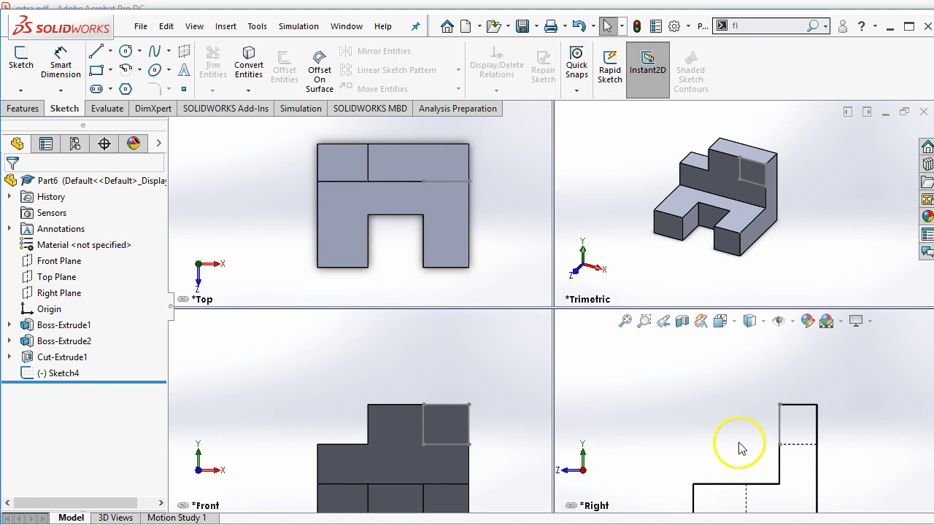
click(779, 434)
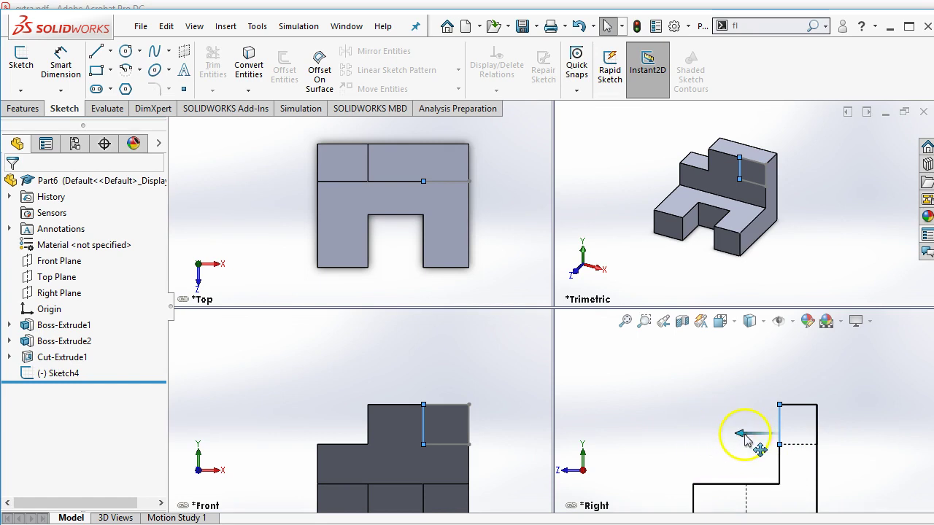
drag(741, 434, 838, 438)
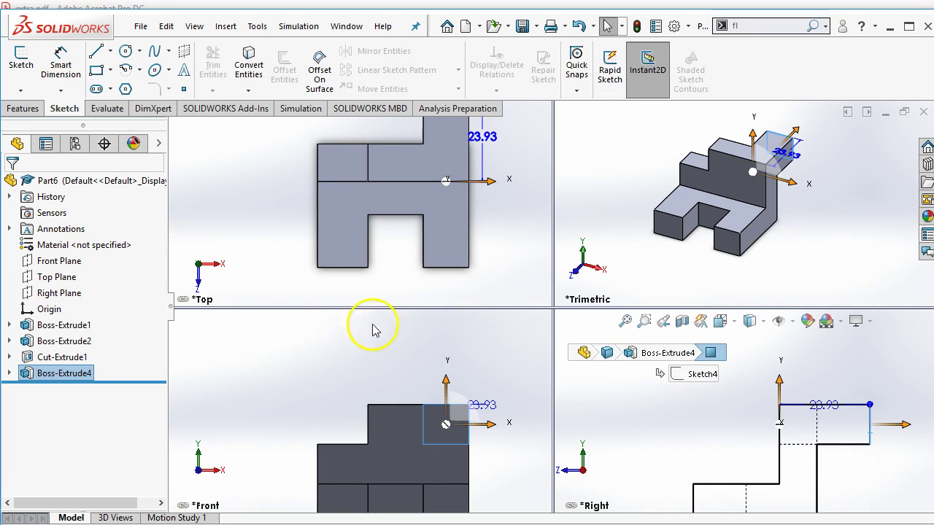
click(285, 248)
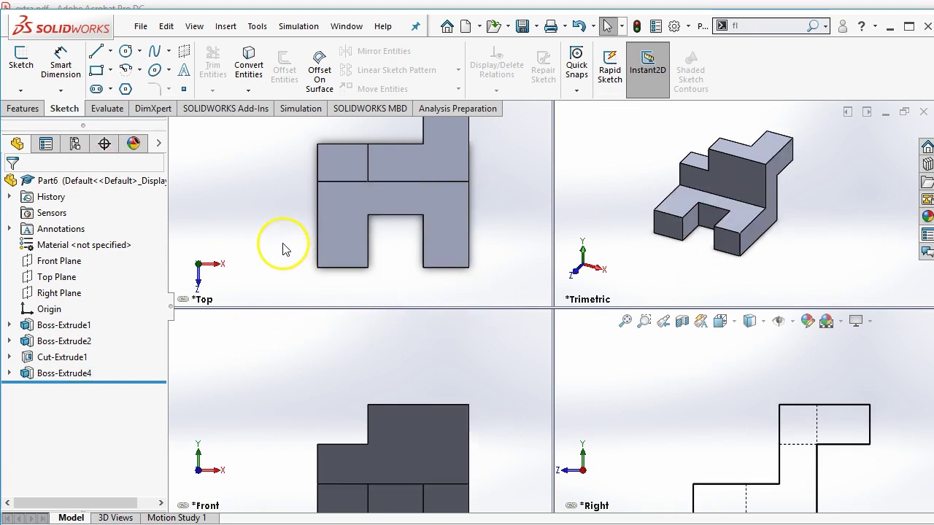
key(ctrl+z)
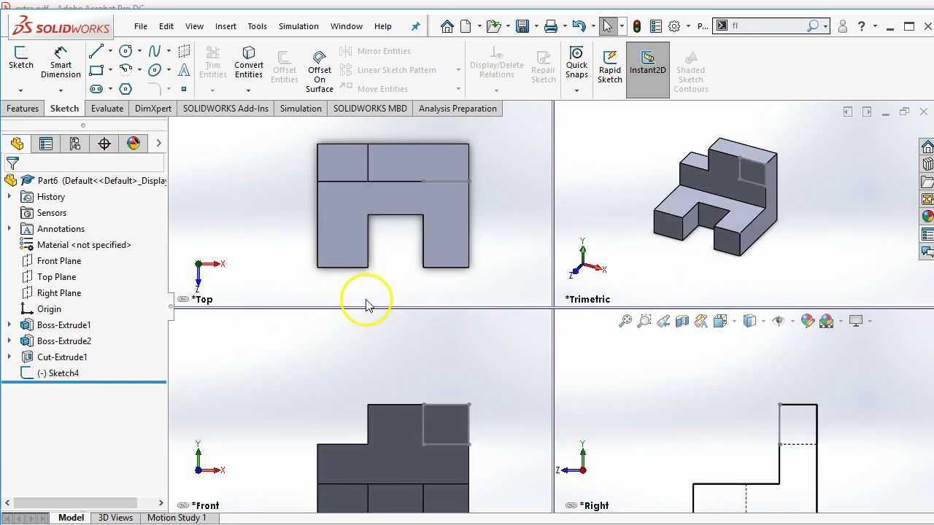
Step: Extrude-cut Sketch4 29.50 mm deep to remove the back wall's upper right corner
click(56, 373)
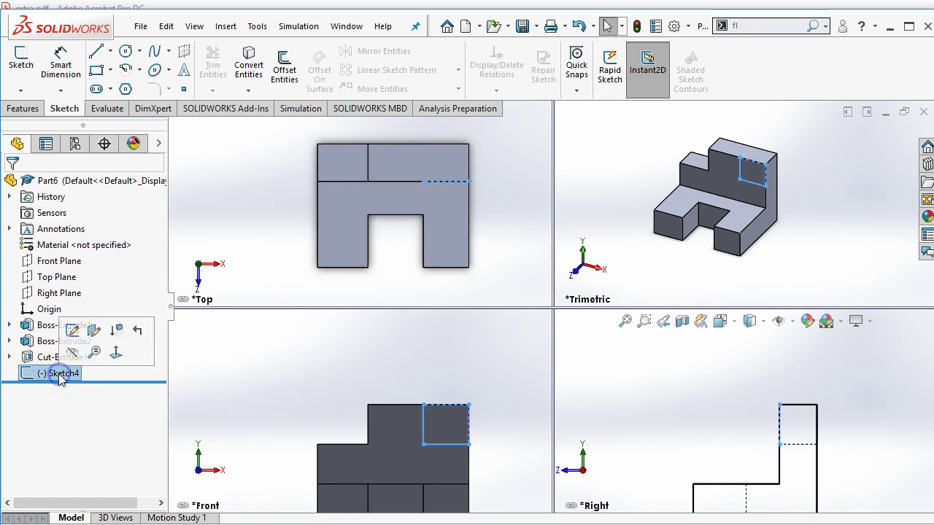
click(17, 109)
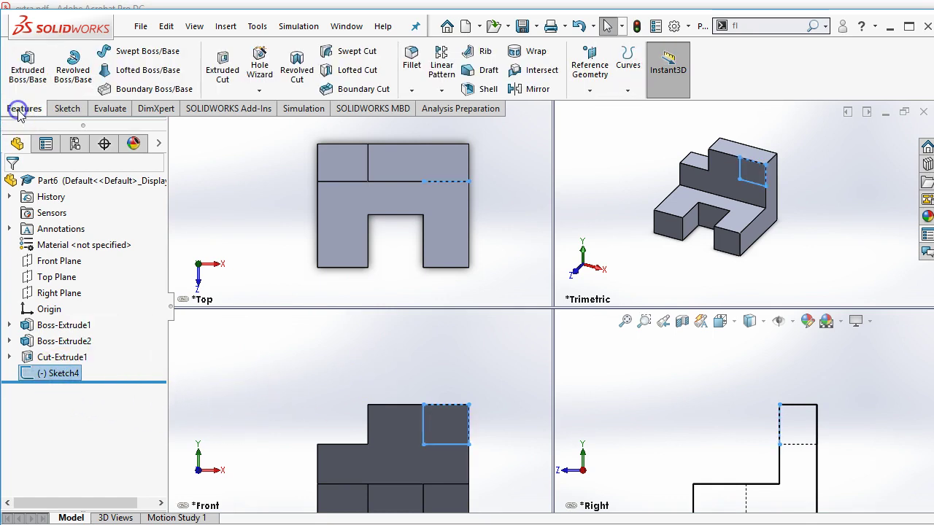
click(224, 65)
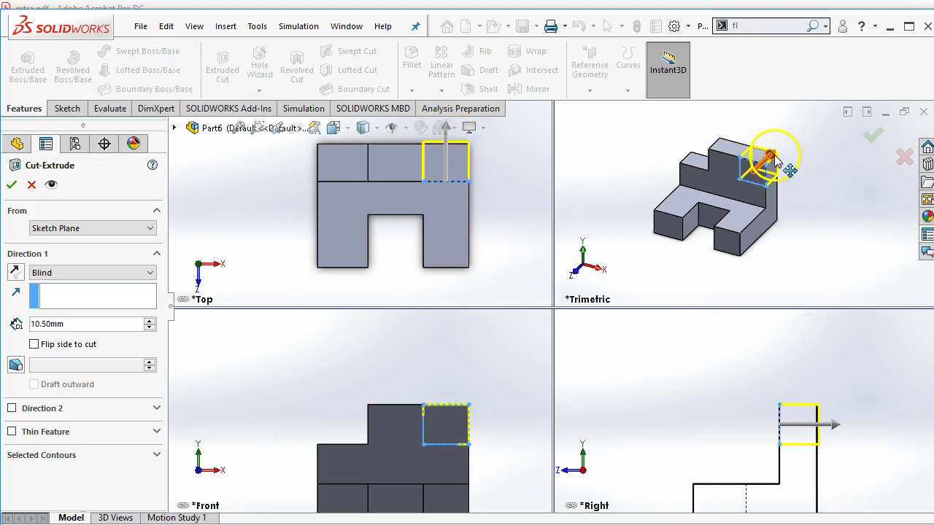
drag(775, 162, 887, 151)
click(873, 139)
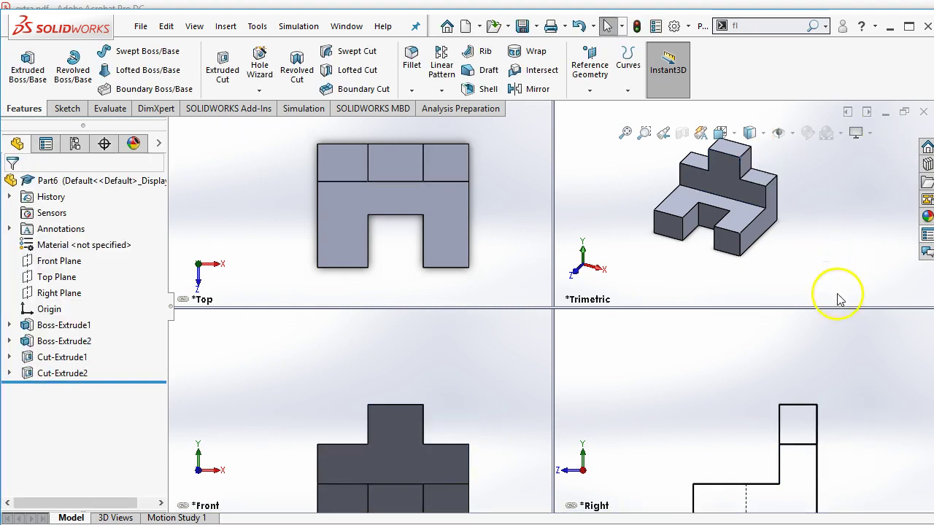
Step: Fit the part in every view and compare it with the PDF quiz card
key(f)
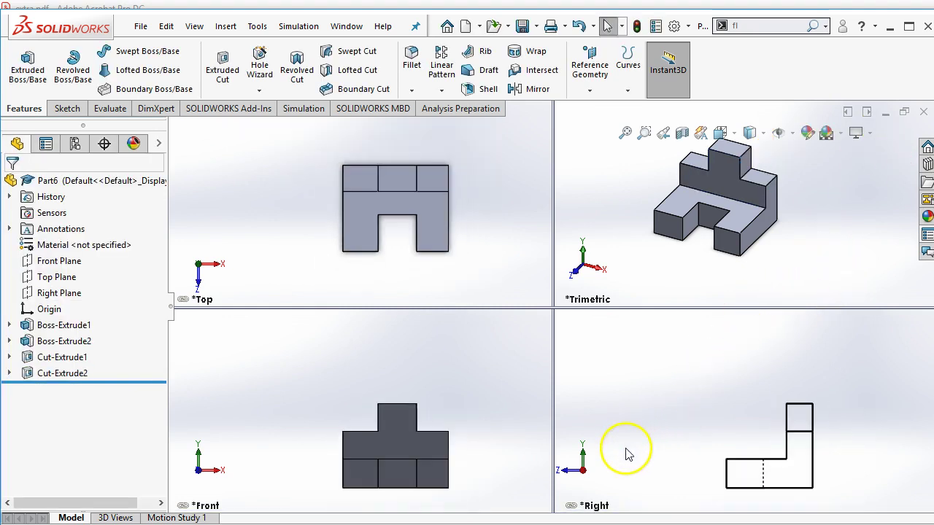
scroll(625, 454, down, 3)
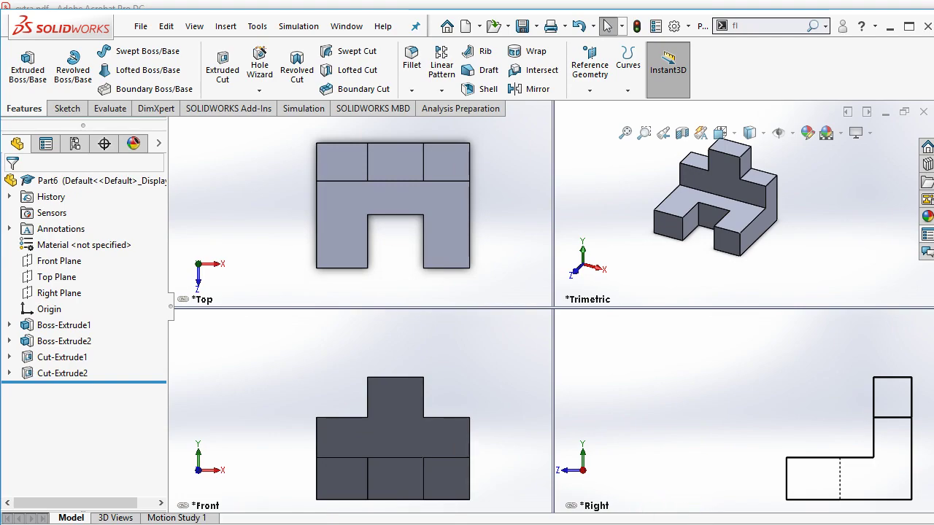
key(alt+Tab)
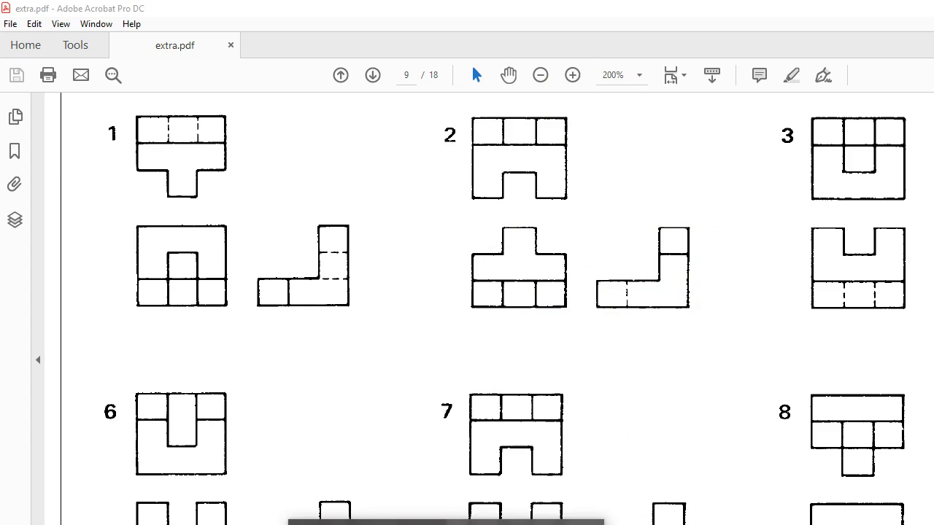
key(alt+Tab)
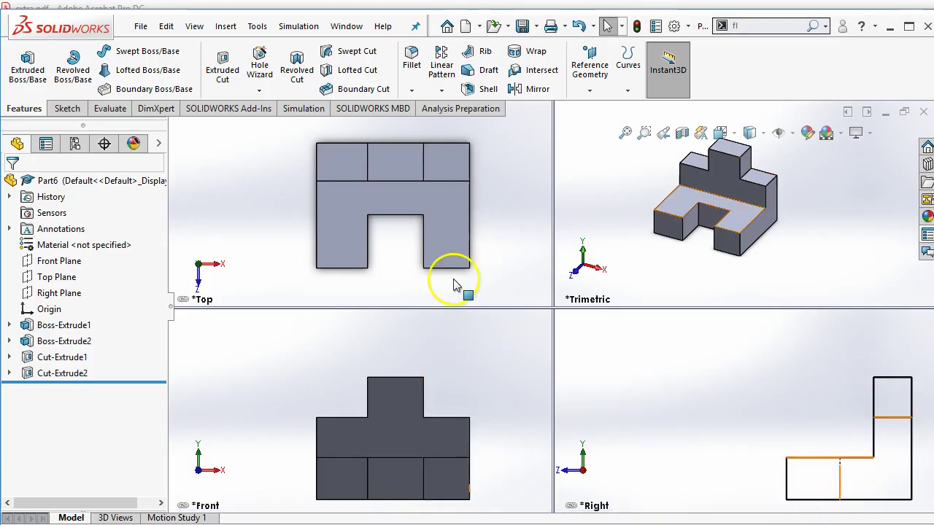
Step: Display the Front view in Hidden Lines Removed style
click(416, 413)
click(384, 348)
click(369, 327)
click(364, 398)
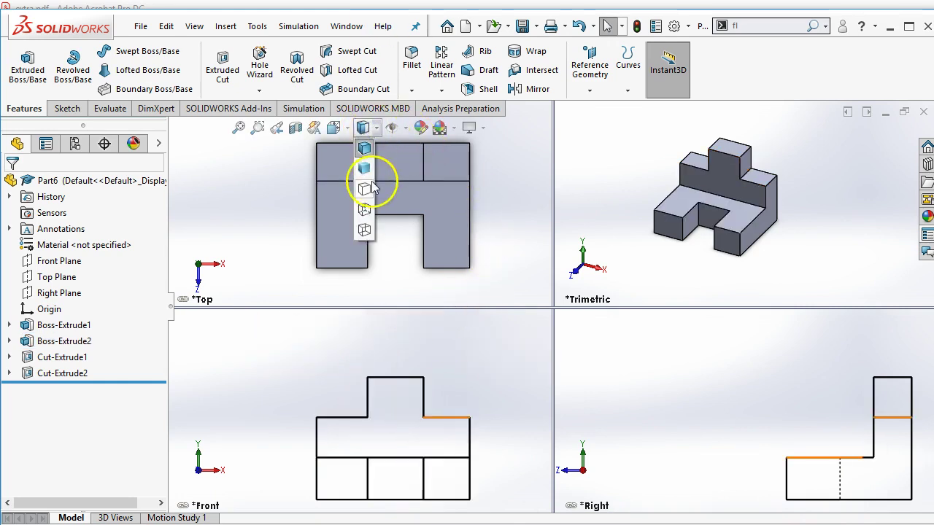
Step: Set the Top view to Hidden Lines Removed and compare the model with exercise 2 in the PDF
click(365, 183)
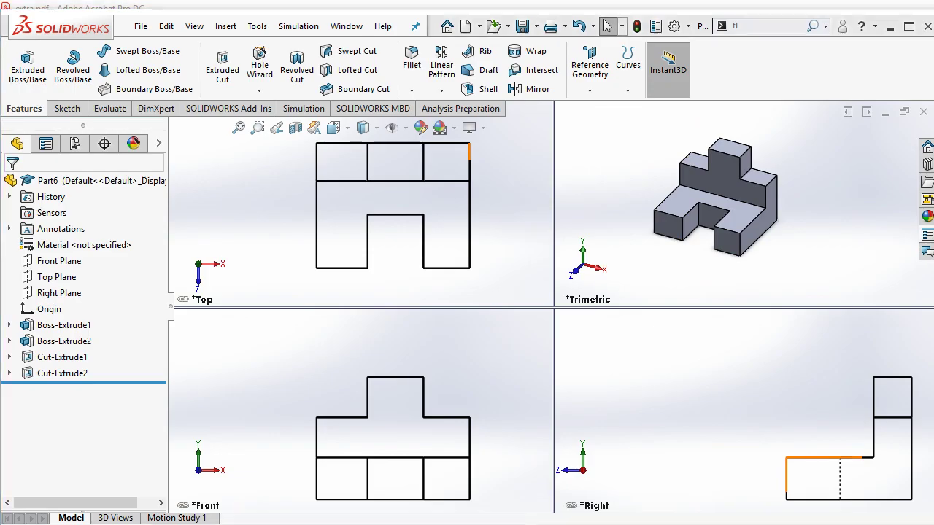
key(alt+Tab)
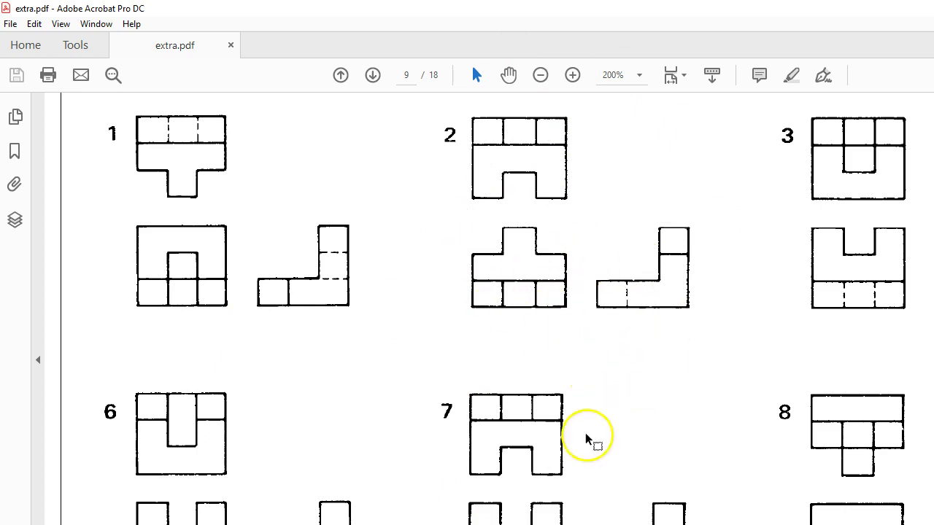
key(alt+Tab)
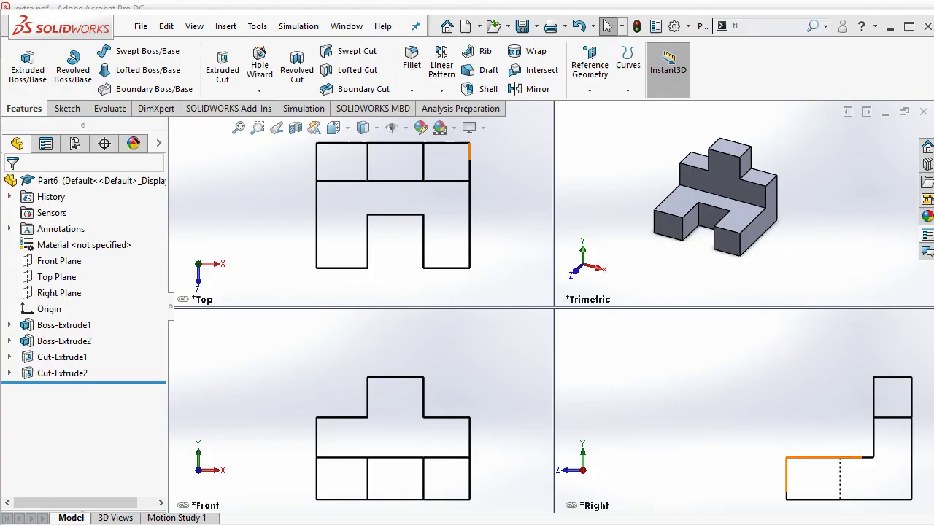
Step: Cancel an accidental move of the Cut-Extrude2 corner cut
click(744, 167)
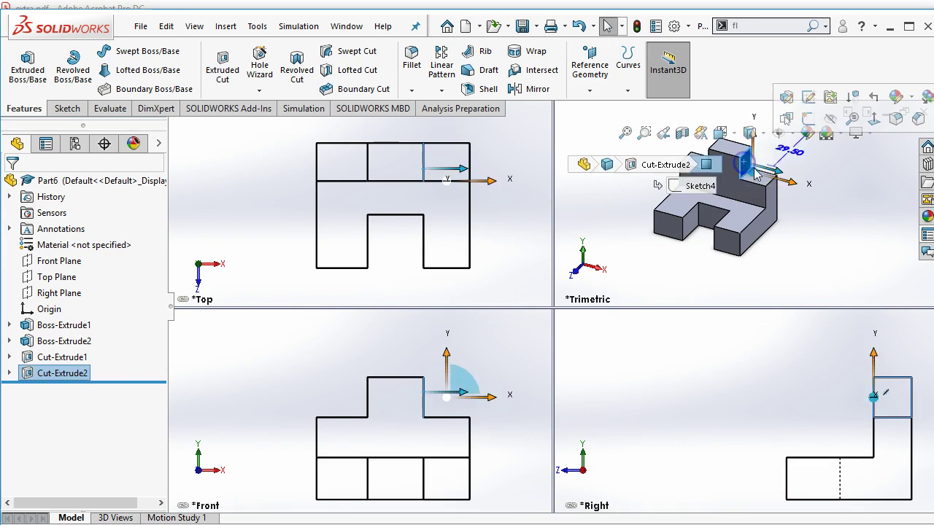
drag(772, 170, 775, 175)
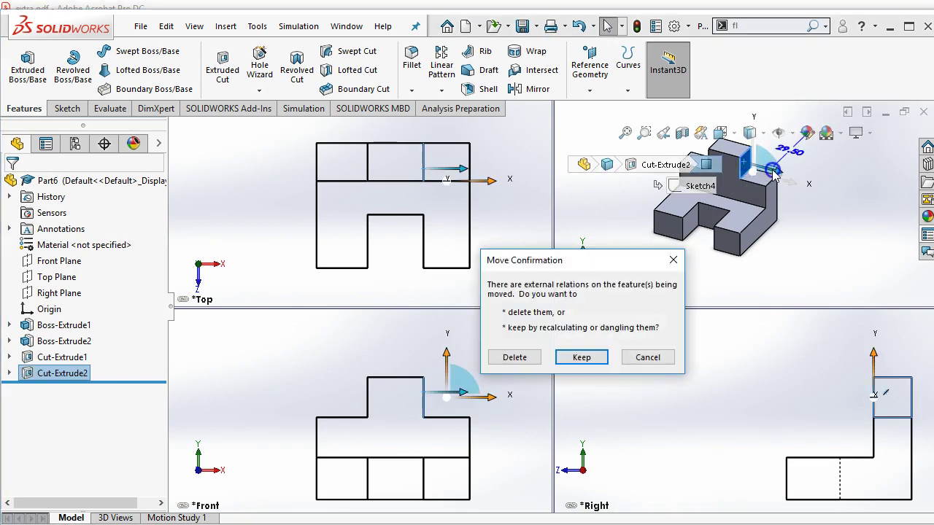
click(636, 358)
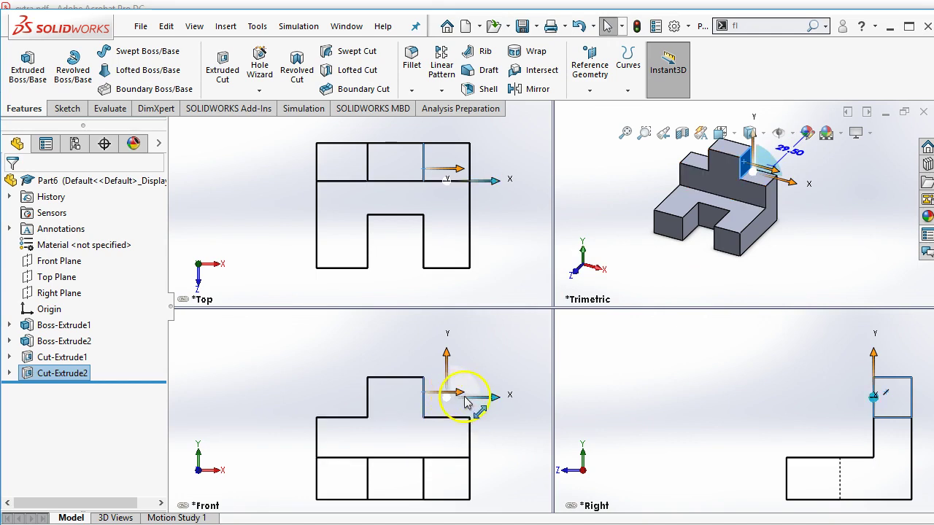
Step: Drag the base plate's top face to thicken it from 11.00 mm to about 12.14 mm
click(885, 464)
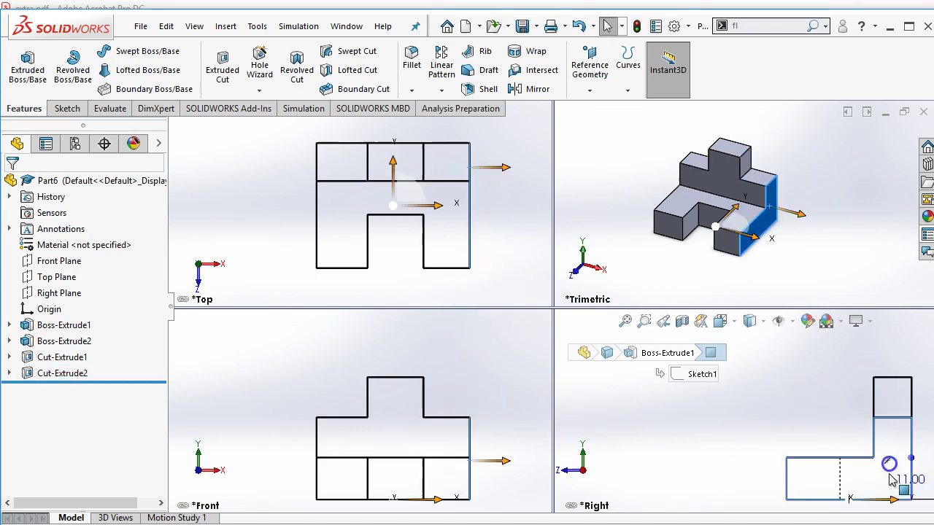
click(810, 219)
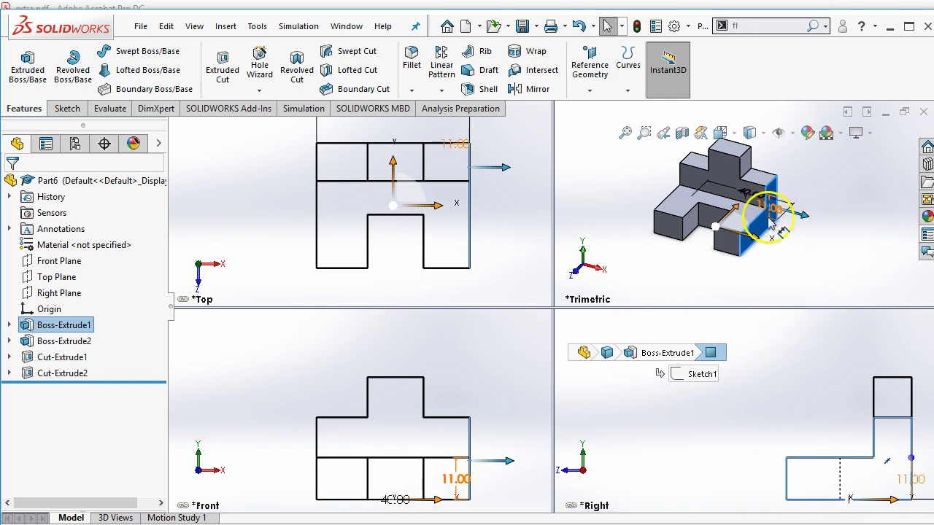
click(738, 222)
click(738, 222)
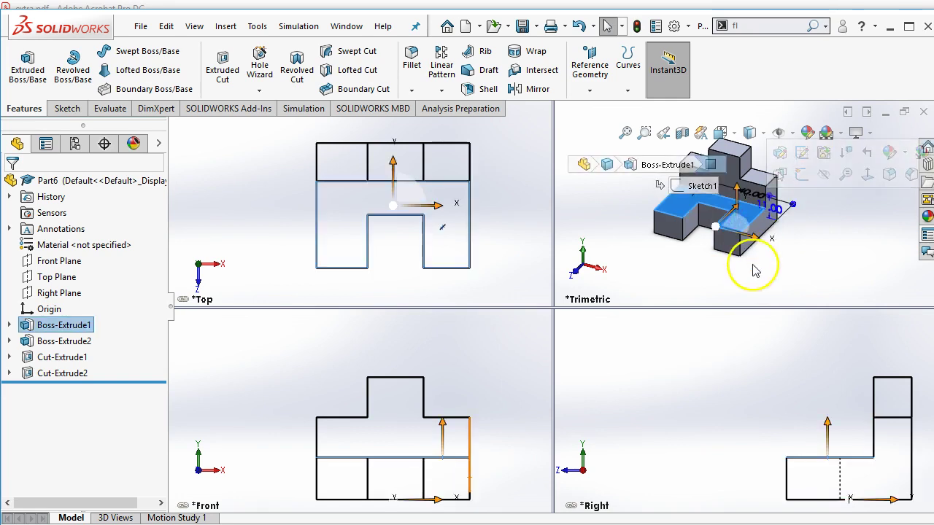
mouse_move(739, 191)
mouse_down()
mouse_move(747, 192)
mouse_move(745, 209)
mouse_move(746, 189)
mouse_up()
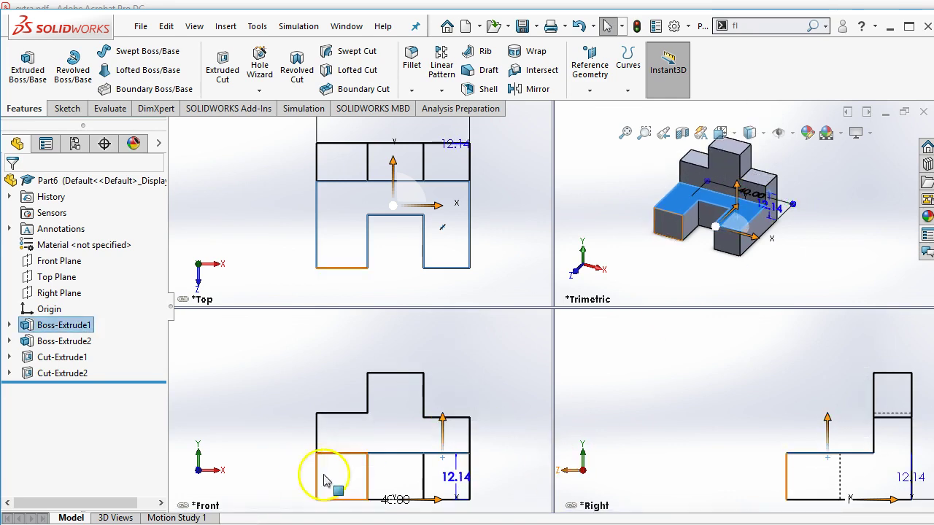
click(479, 413)
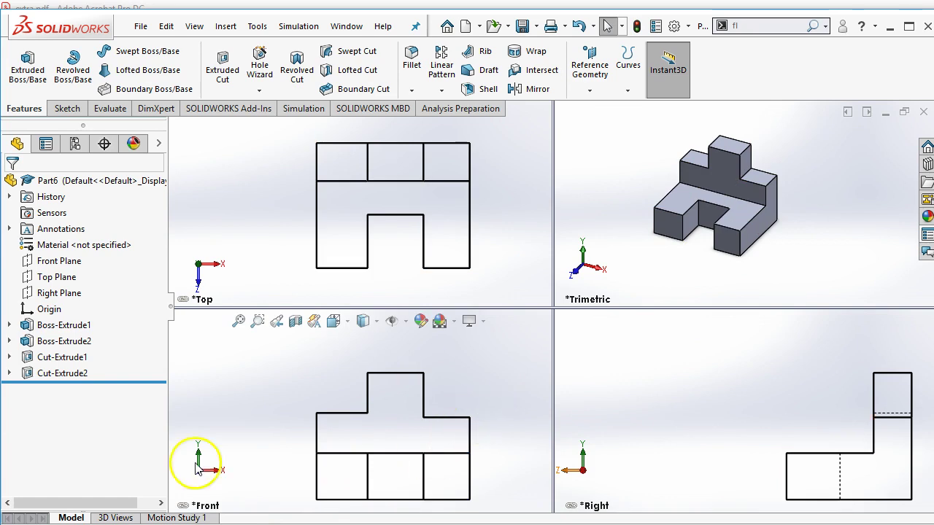